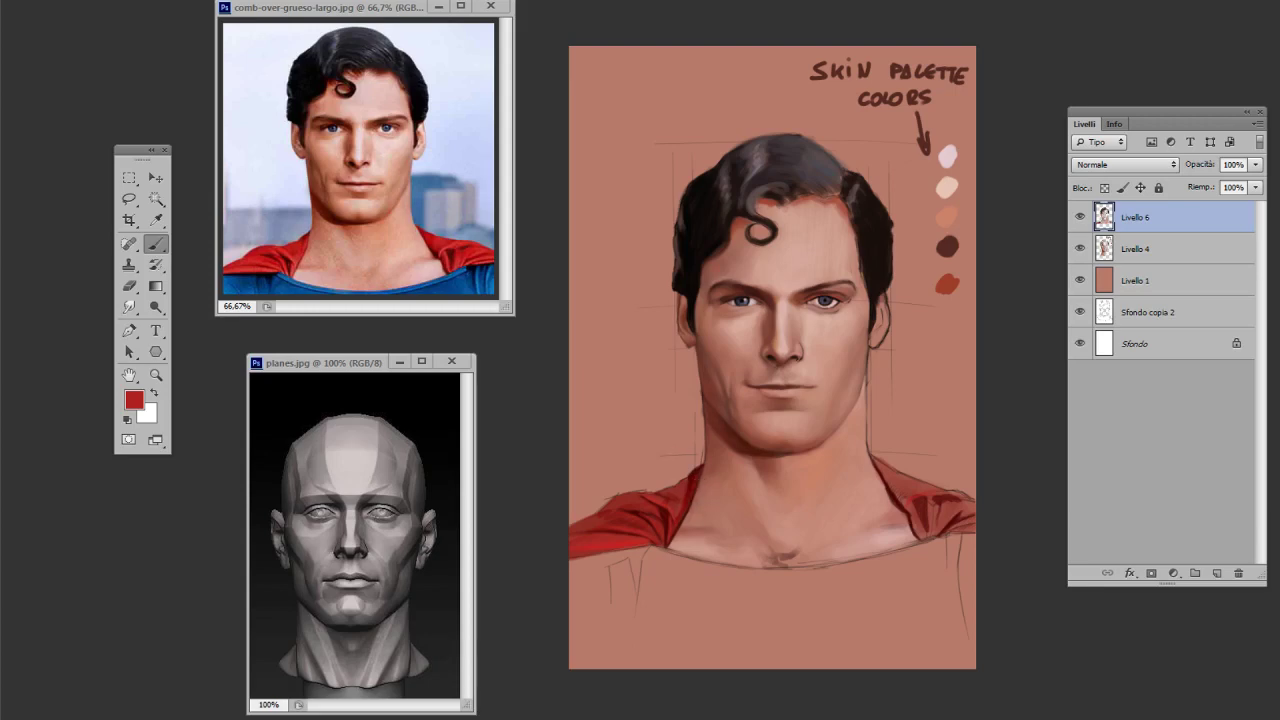
# - Paint the cape folds over the left shoulder near the neck, alternating dark and mid reds sampled from the cape
pyautogui.keyDown('alt'); pyautogui.click(687, 507); pyautogui.keyUp('alt')
pyautogui.keyDown('alt'); pyautogui.click(666, 500); pyautogui.keyUp('alt')
pyautogui.keyDown('alt'); pyautogui.click(698, 492); pyautogui.keyUp('alt')
pyautogui.keyDown('alt'); pyautogui.click(690, 500); pyautogui.keyUp('alt')
pyautogui.keyDown('alt'); pyautogui.click(698, 472); pyautogui.keyUp('alt')
pyautogui.keyDown('alt'); pyautogui.click(669, 519); pyautogui.keyUp('alt')
pyautogui.keyDown('alt'); pyautogui.click(668, 512); pyautogui.keyUp('alt')
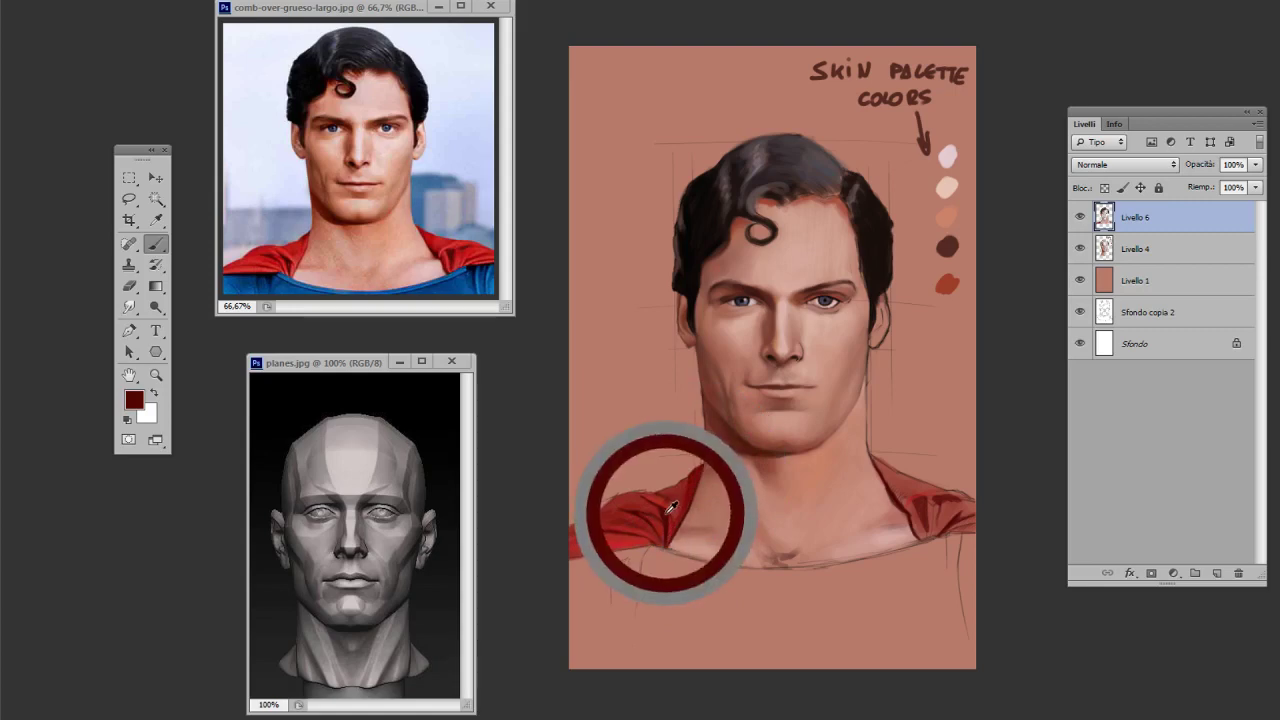
pyautogui.keyDown('alt'); pyautogui.click(675, 506); pyautogui.keyUp('alt')
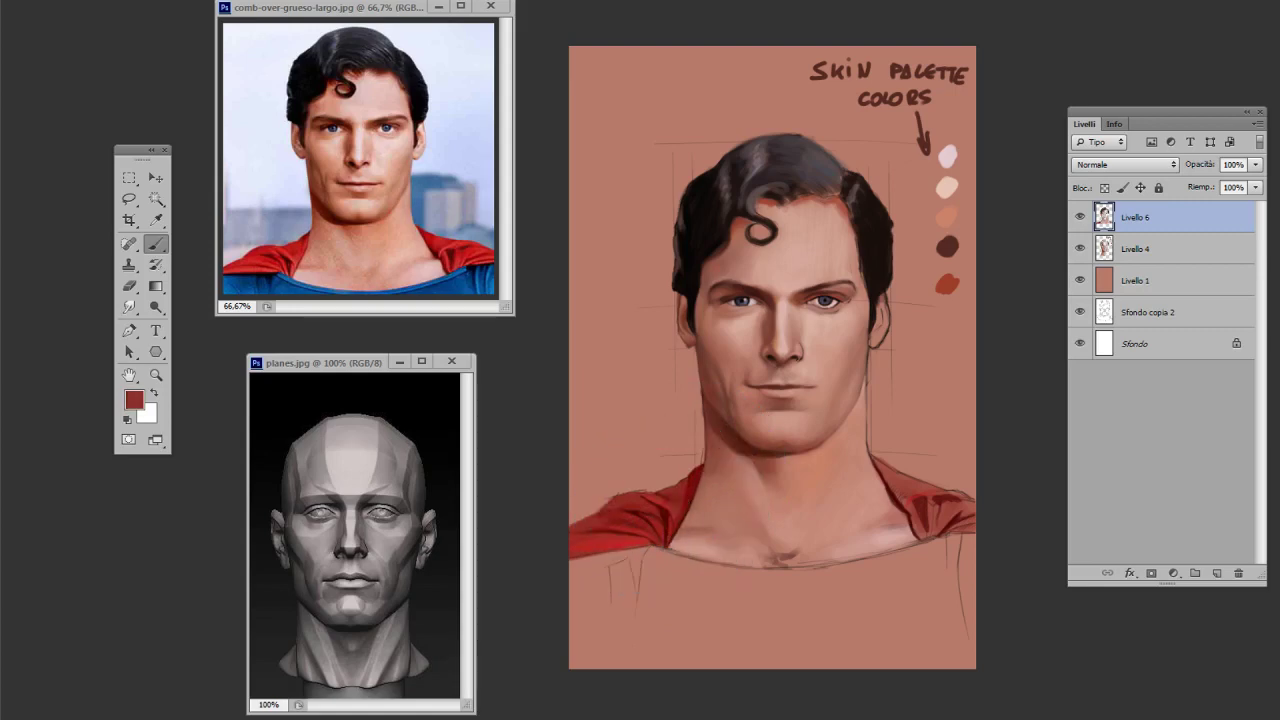
# - Set the brush size to 10 px and paint sampled reds into the folds between the left shoulder and the neckline
pyautogui.rightClick(717, 429)
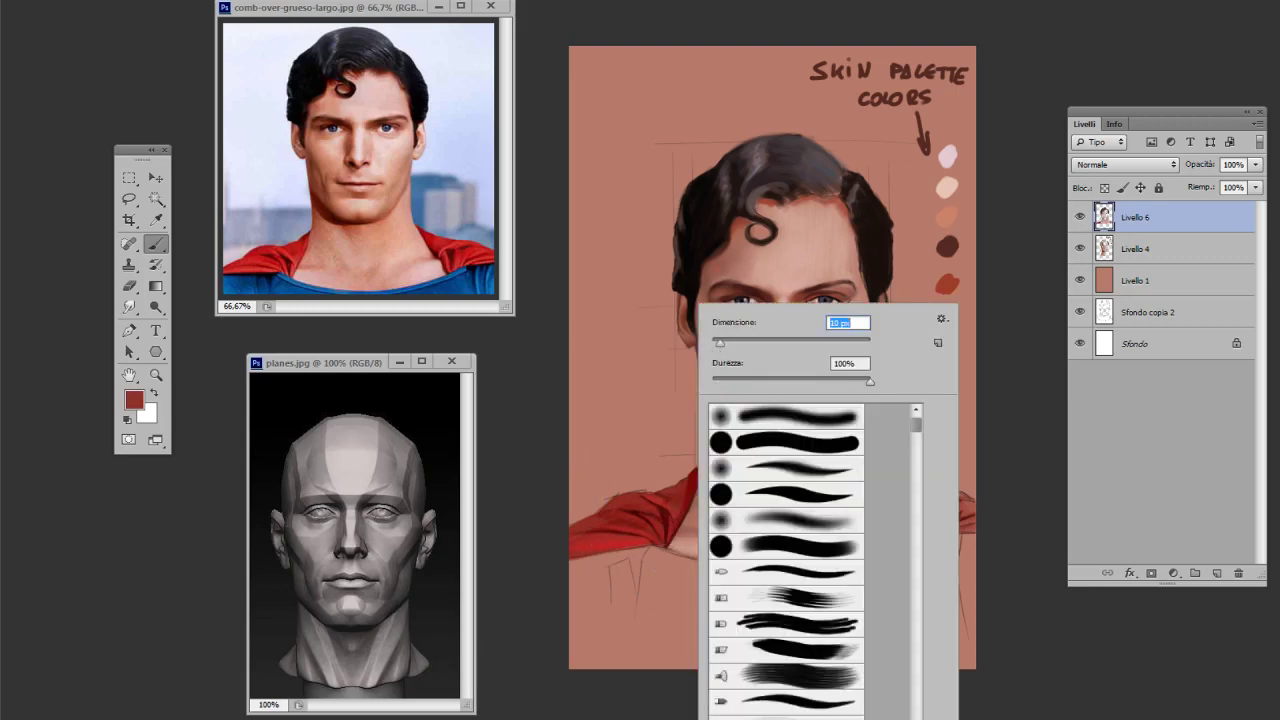
pyautogui.press('Return')
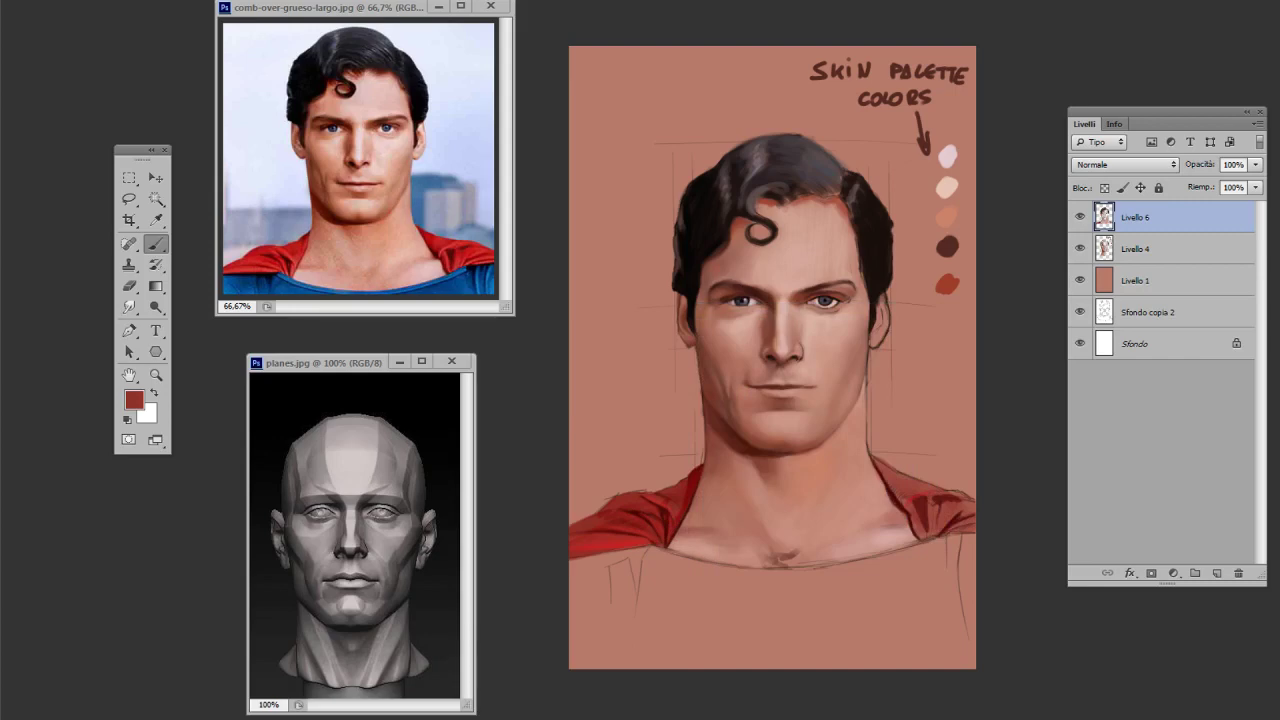
pyautogui.keyDown('alt'); pyautogui.click(642, 506); pyautogui.keyUp('alt')
pyautogui.keyDown('alt'); pyautogui.click(654, 531); pyautogui.keyUp('alt')
pyautogui.keyDown('alt'); pyautogui.click(663, 522); pyautogui.keyUp('alt')
pyautogui.keyDown('alt'); pyautogui.click(673, 534); pyautogui.keyUp('alt')
# - Blend the tones along the upper edge of the left cape collar with reds sampled from neighbouring folds
pyautogui.keyDown('alt'); pyautogui.click(645, 492); pyautogui.keyUp('alt')
pyautogui.keyDown('alt'); pyautogui.click(655, 496); pyautogui.keyUp('alt')
pyautogui.keyDown('alt'); pyautogui.click(660, 517); pyautogui.keyUp('alt')
pyautogui.keyDown('alt'); pyautogui.click(658, 505); pyautogui.keyUp('alt')
pyautogui.keyDown('alt'); pyautogui.click(644, 510); pyautogui.keyUp('alt')
pyautogui.keyDown('alt'); pyautogui.click(698, 472); pyautogui.keyUp('alt')
pyautogui.keyDown('alt'); pyautogui.click(662, 494); pyautogui.keyUp('alt')
# - Adjust the brush size and refine the fold beside the left of the neck with sampled dark and bright reds
pyautogui.rightClick(705, 470)
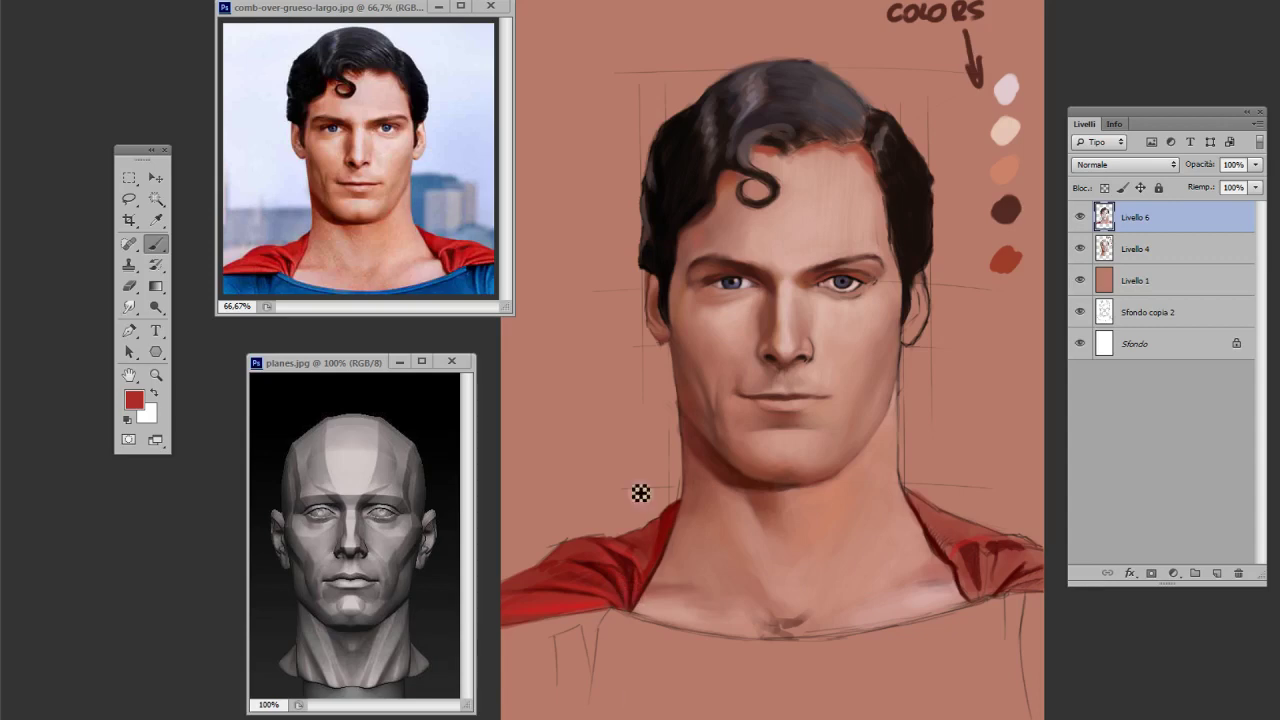
pyautogui.rightClick(647, 540)
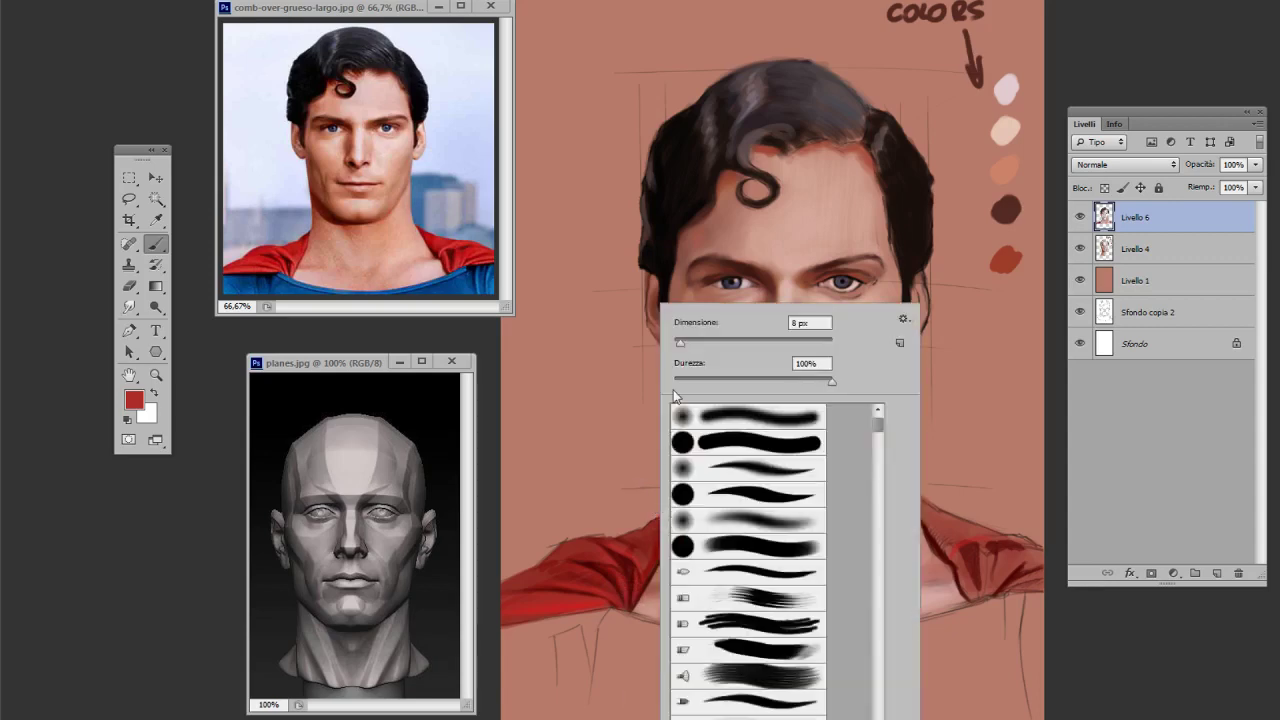
pyautogui.keyDown('alt'); pyautogui.click(651, 567); pyautogui.keyUp('alt')
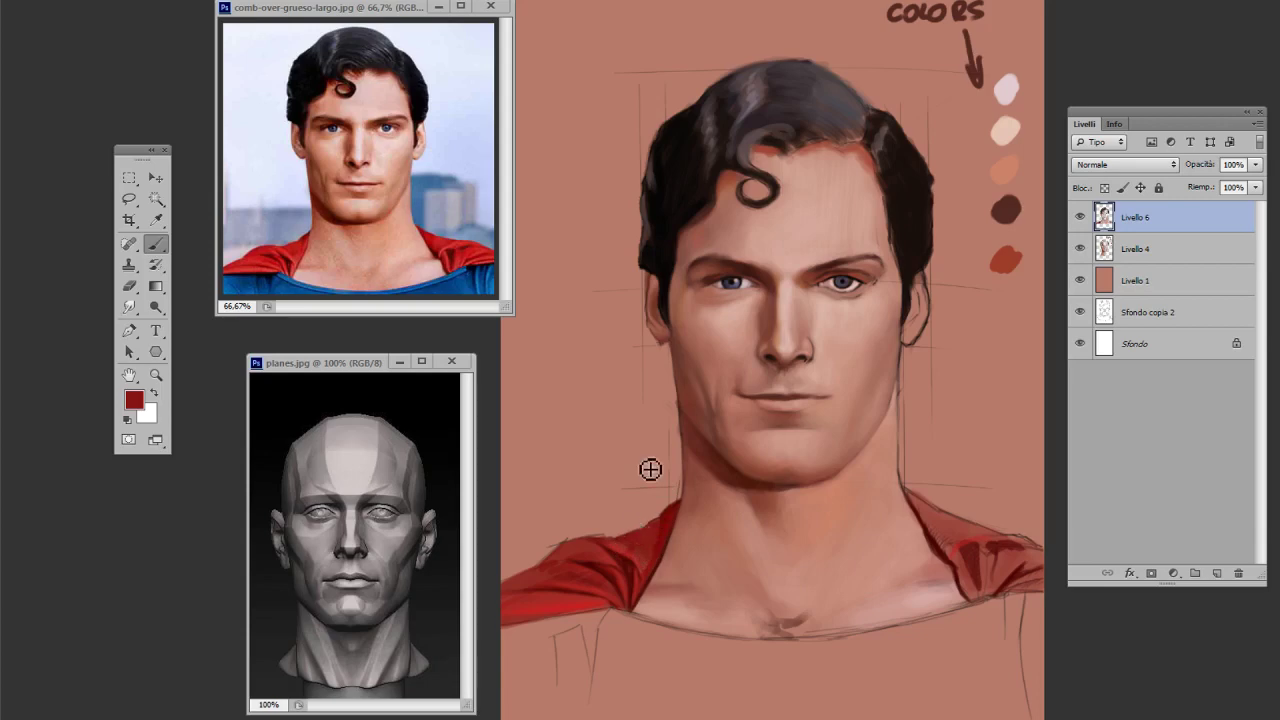
pyautogui.keyDown('alt'); pyautogui.click(629, 545); pyautogui.keyUp('alt')
# - Set the brush size to 10 px and paint the lower tip of the left collar with sampled reds
pyautogui.rightClick(627, 543)
pyautogui.moveTo(680, 352); pyautogui.dragTo(670, 356)
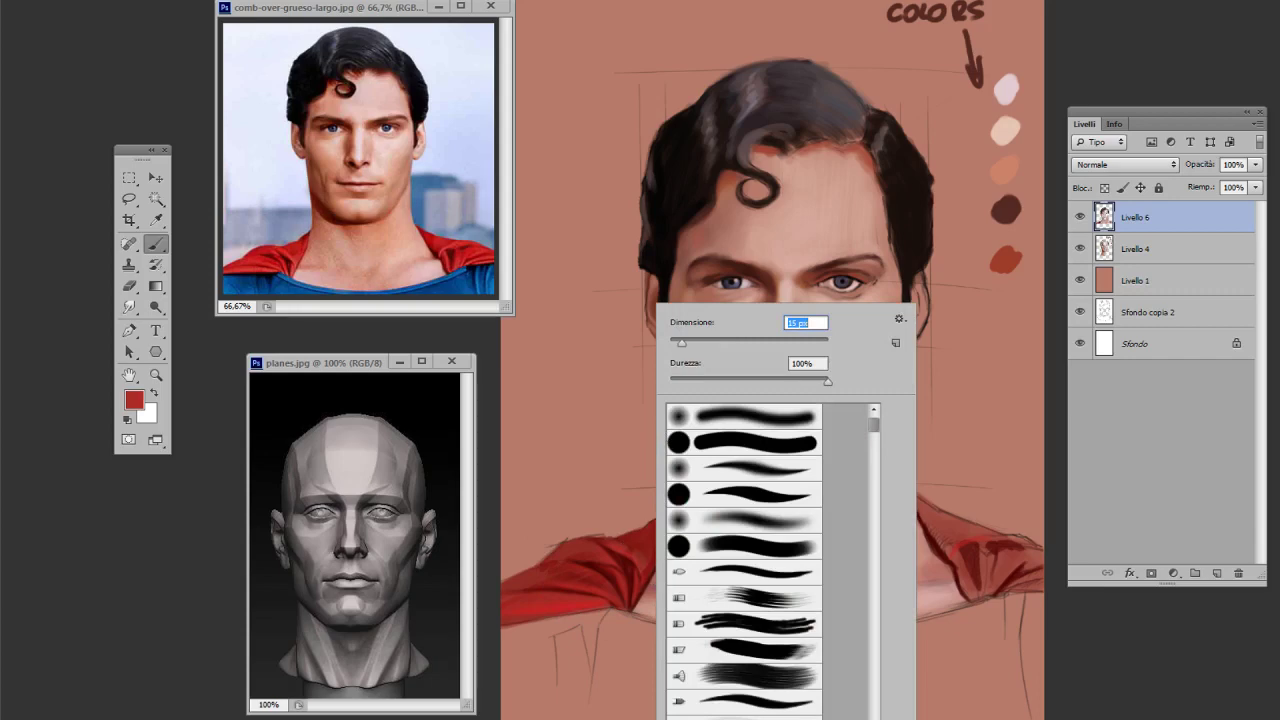
pyautogui.press('Return')
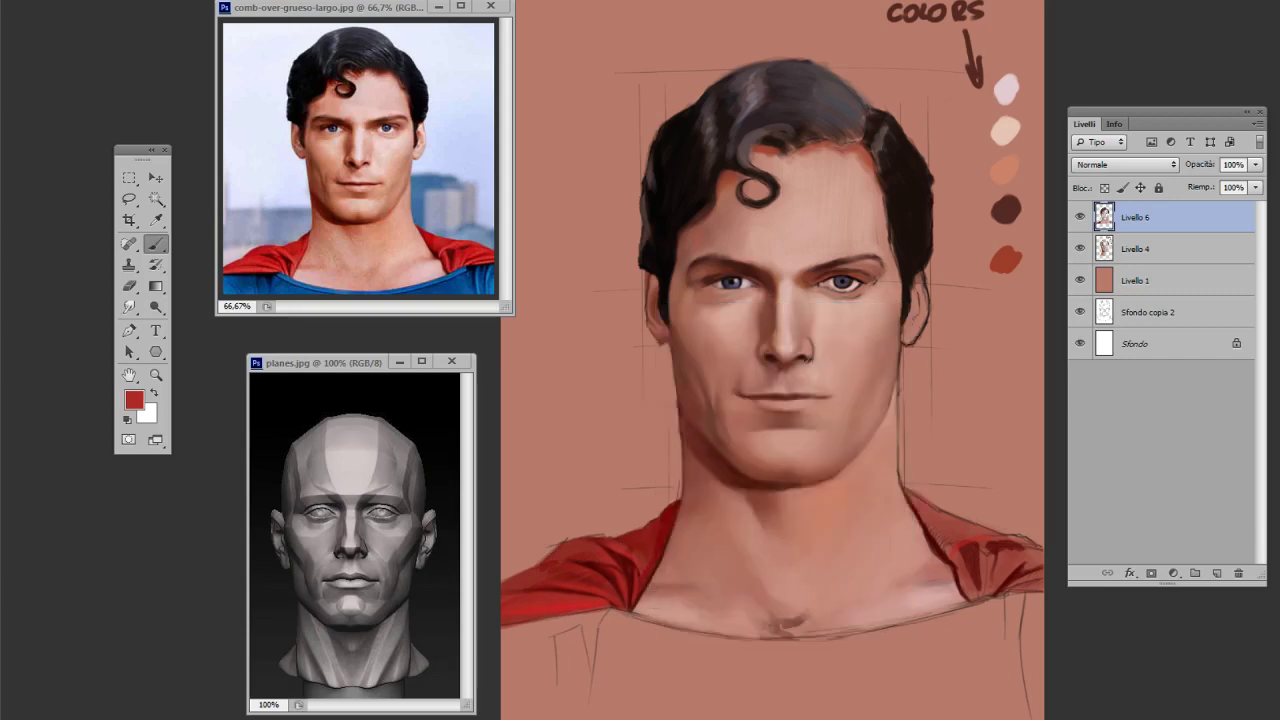
pyautogui.rightClick(649, 588)
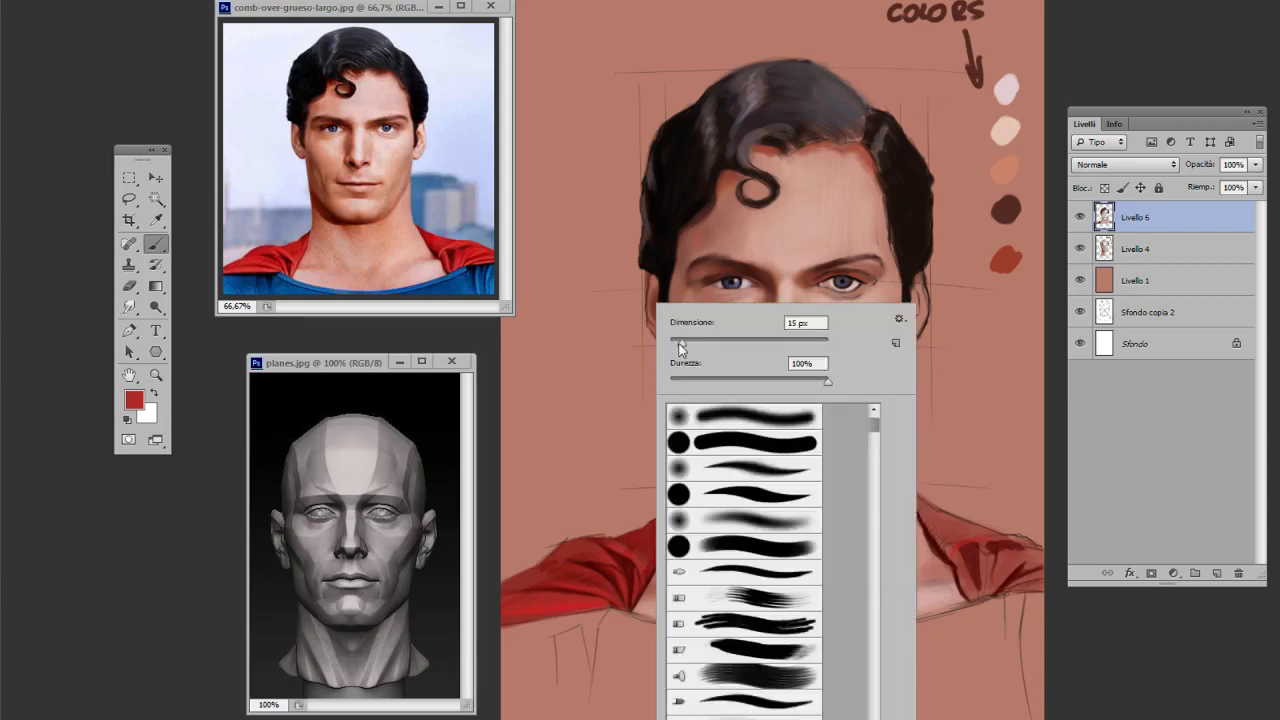
pyautogui.moveTo(680, 346); pyautogui.dragTo(678, 343)
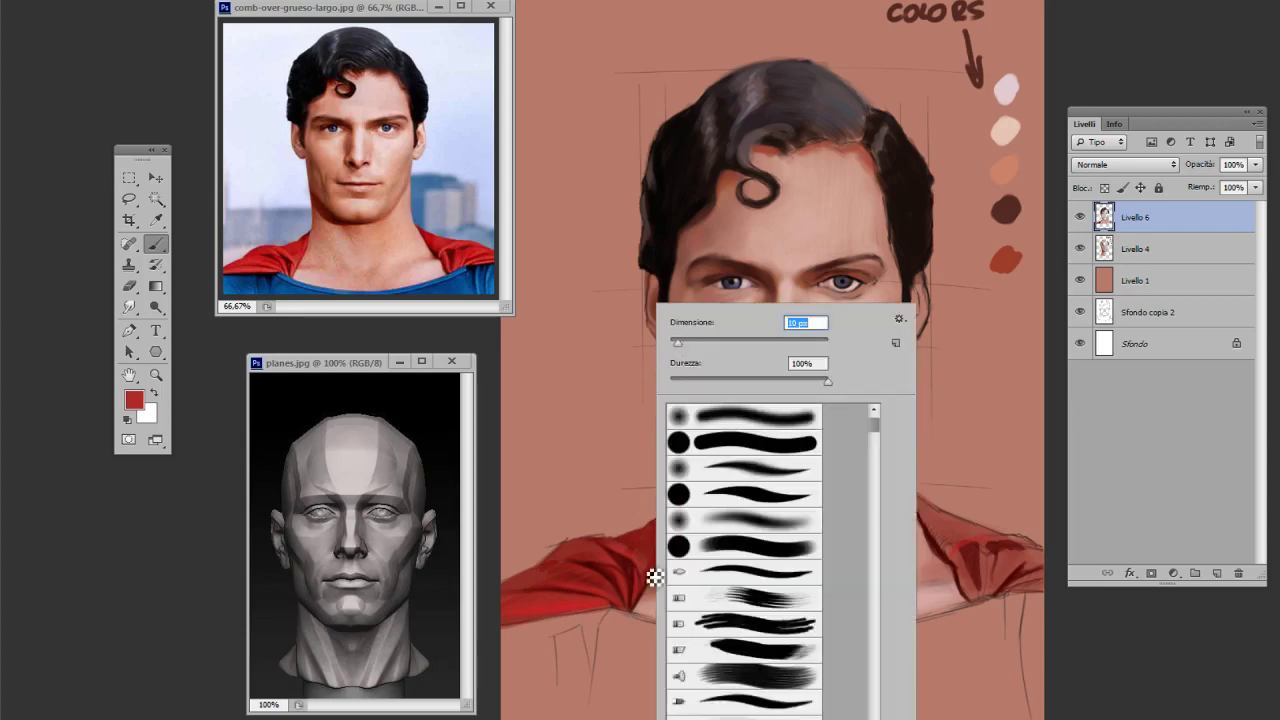
pyautogui.press('Return')
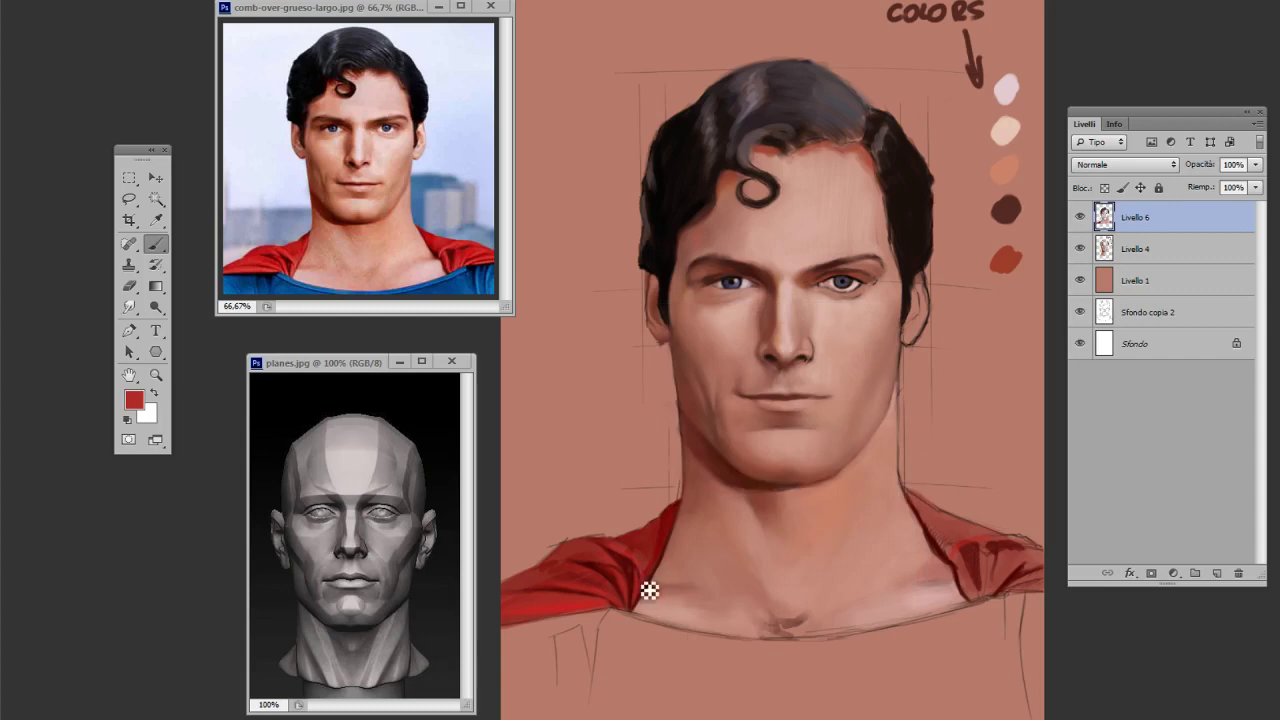
pyautogui.keyDown('alt'); pyautogui.click(636, 558); pyautogui.keyUp('alt')
pyautogui.keyDown('alt'); pyautogui.click(648, 595); pyautogui.keyUp('alt')
pyautogui.keyDown('alt'); pyautogui.click(654, 577); pyautogui.keyUp('alt')
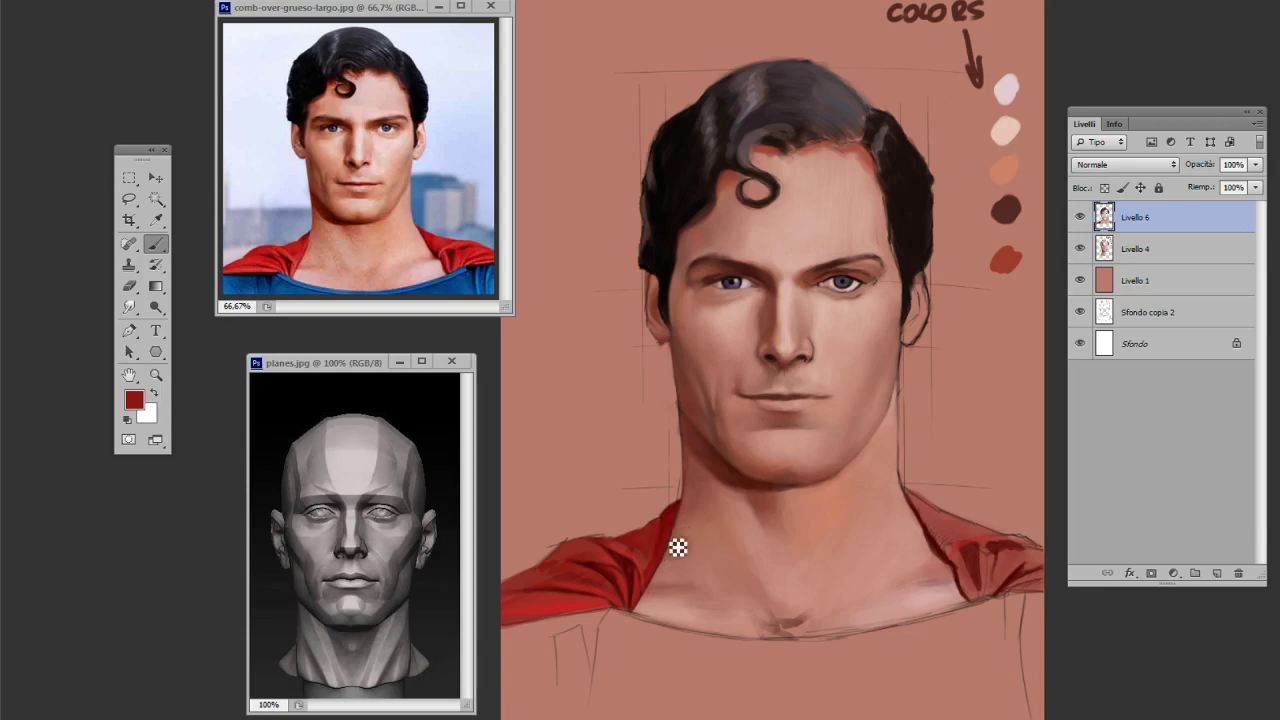
# - Set the brush size to 16 px and soften the upper folds of the left collar with sampled dark reds
pyautogui.keyDown('alt'); pyautogui.click(622, 545); pyautogui.keyUp('alt')
pyautogui.keyDown('alt'); pyautogui.click(652, 567); pyautogui.keyUp('alt')
pyautogui.rightClick(665, 480)
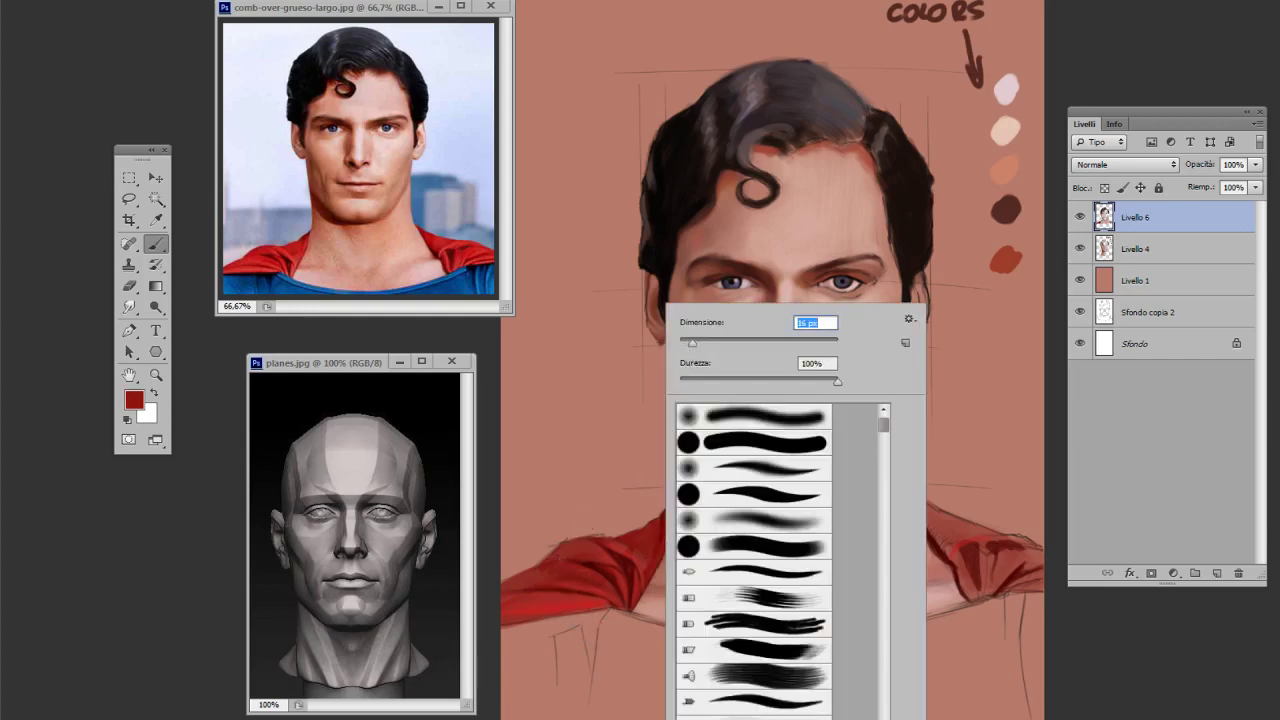
pyautogui.keyDown('alt'); pyautogui.click(623, 532); pyautogui.keyUp('alt')
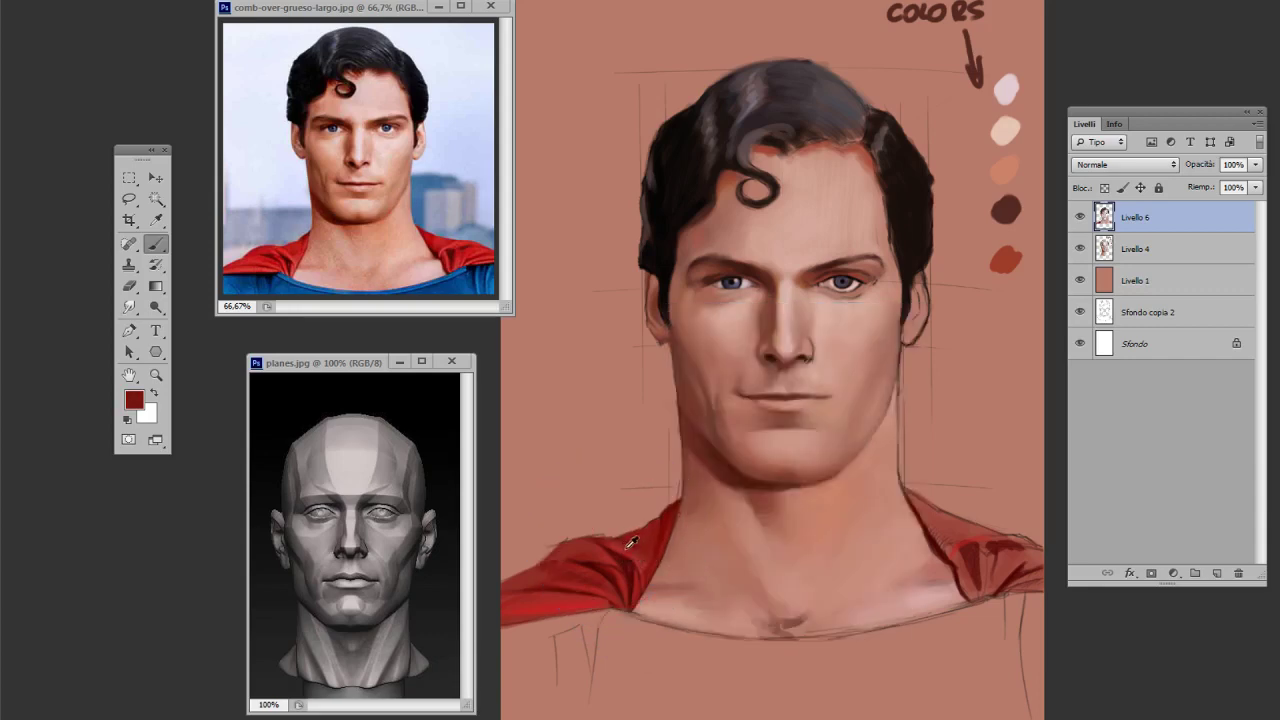
pyautogui.keyDown('alt'); pyautogui.click(631, 542); pyautogui.keyUp('alt')
pyautogui.keyDown('alt'); pyautogui.click(635, 532); pyautogui.keyUp('alt')
# - Reduce the brush size and deepen the creases where the left folds converge, using sampled dark reds
pyautogui.rightClick(640, 449)
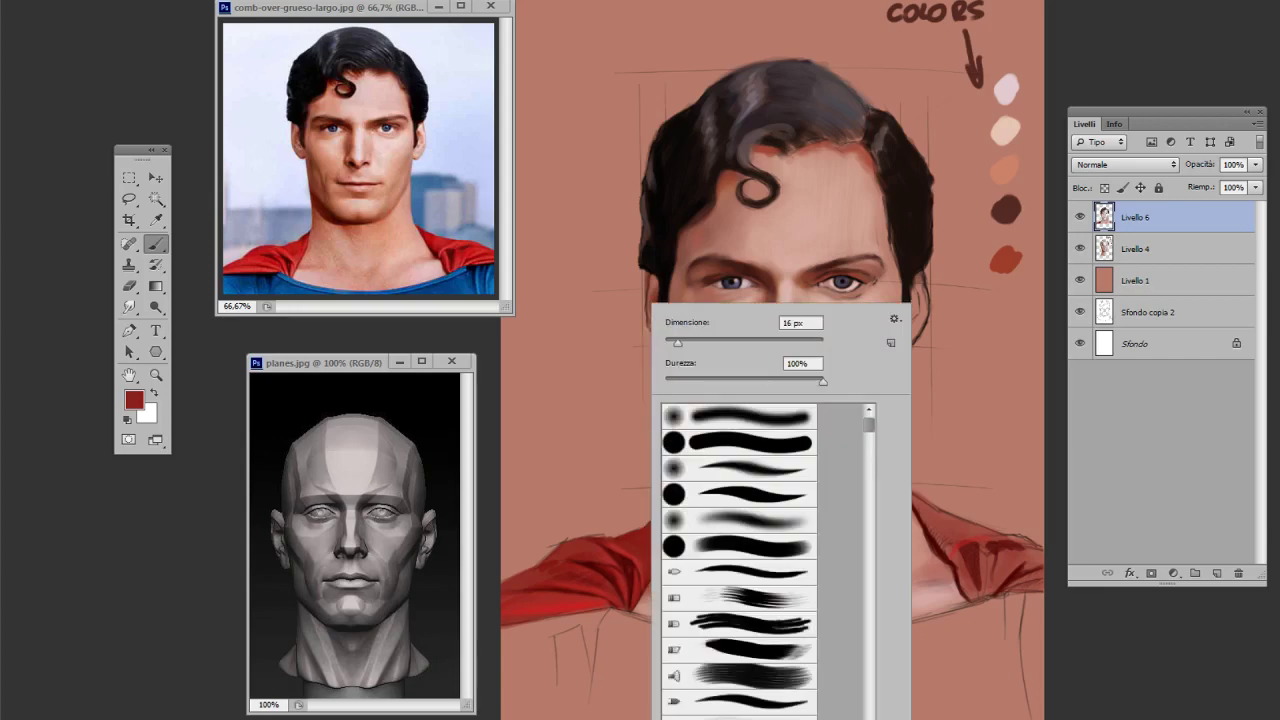
pyautogui.moveTo(677, 342); pyautogui.dragTo(670, 343)
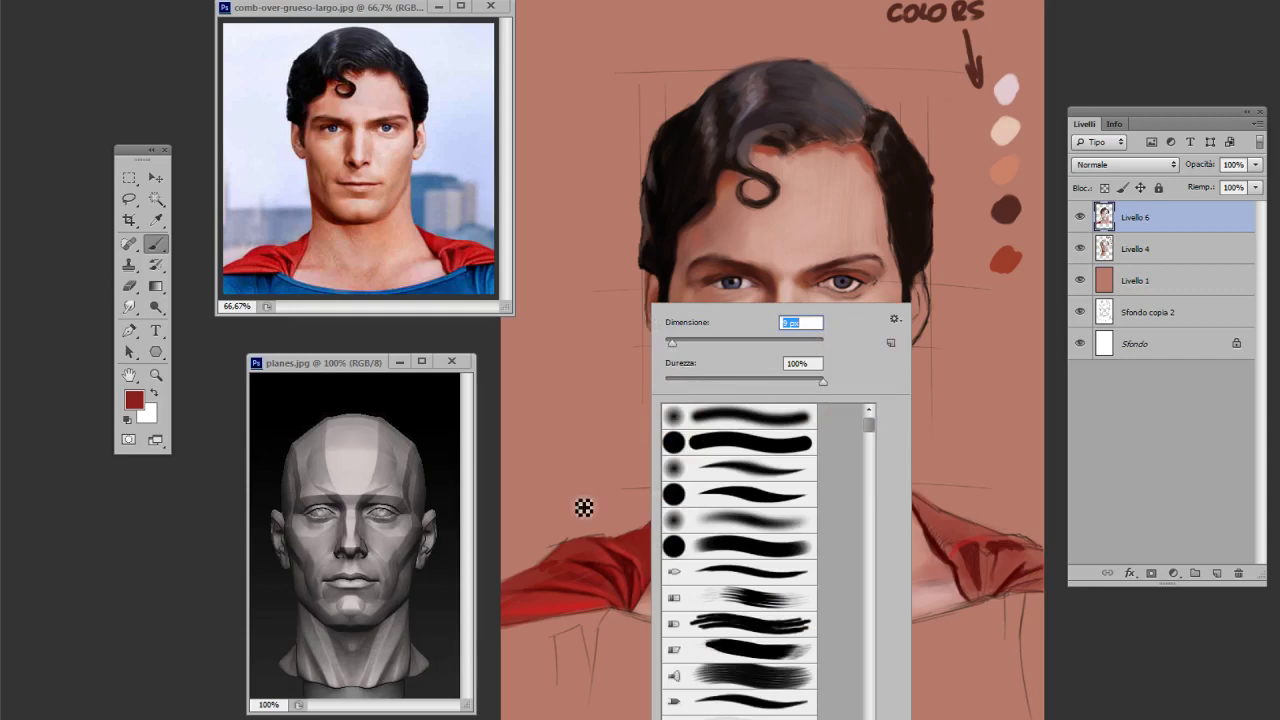
pyautogui.keyDown('alt'); pyautogui.click(608, 572); pyautogui.keyUp('alt')
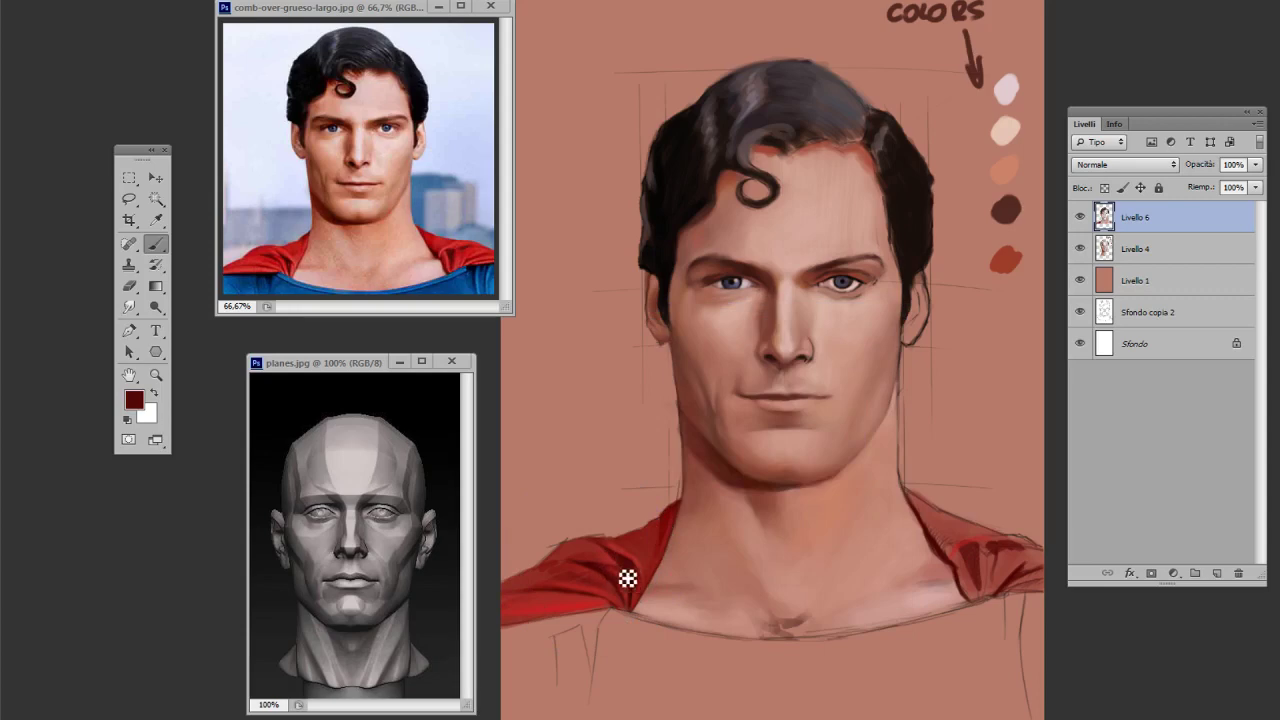
pyautogui.keyDown('alt'); pyautogui.click(622, 567); pyautogui.keyUp('alt')
# - Work light skin tone from the palette swatch and sampled reds into the highlights and shadows of the left shoulder folds
pyautogui.keyDown('alt'); pyautogui.click(1010, 130); pyautogui.keyUp('alt')
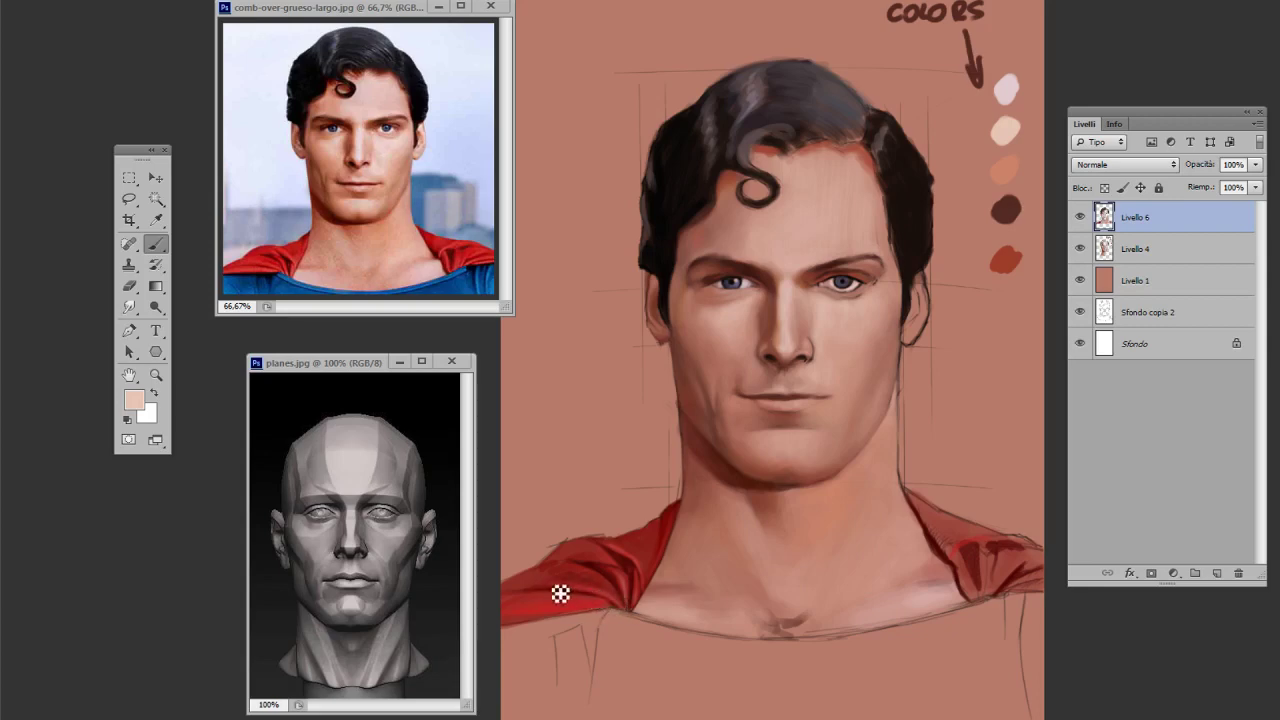
pyautogui.keyDown('alt'); pyautogui.click(594, 600); pyautogui.keyUp('alt')
pyautogui.keyDown('alt'); pyautogui.click(619, 570); pyautogui.keyUp('alt')
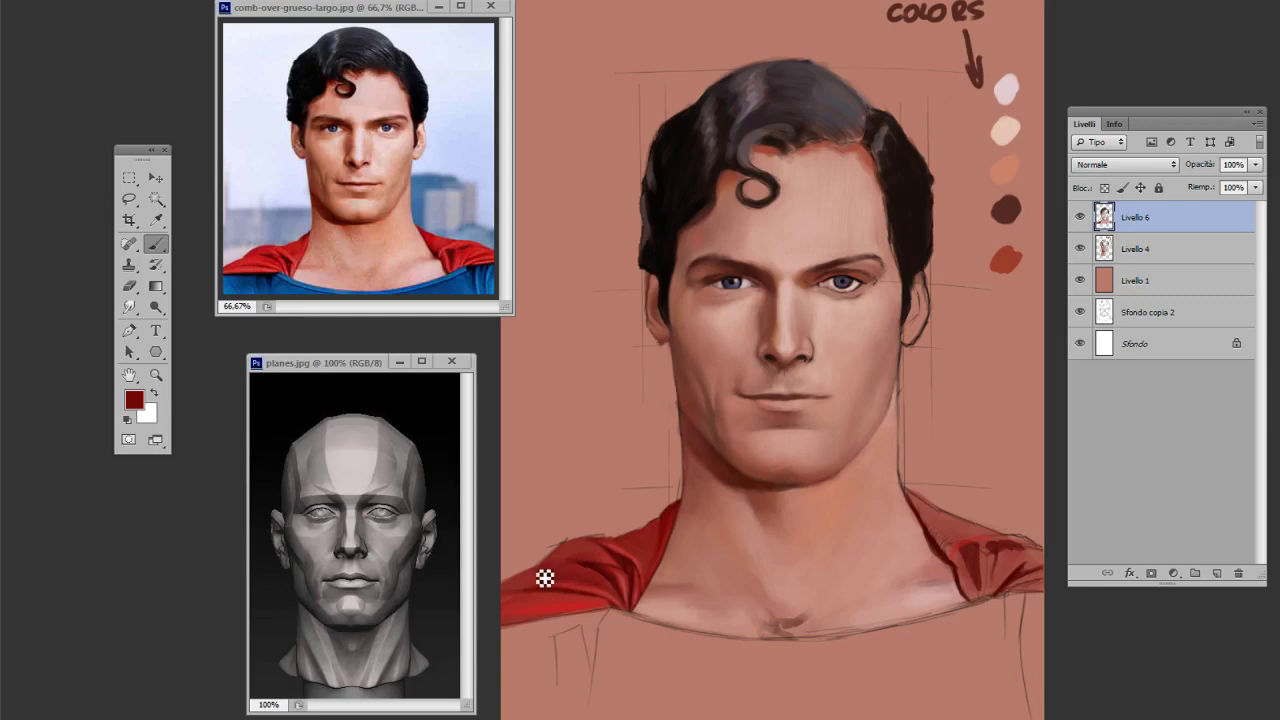
pyautogui.keyDown('alt'); pyautogui.click(574, 560); pyautogui.keyUp('alt')
# - Adjust the brush size and blend the upper folds of the left shoulder with sampled mid reds
pyautogui.rightClick(661, 531)
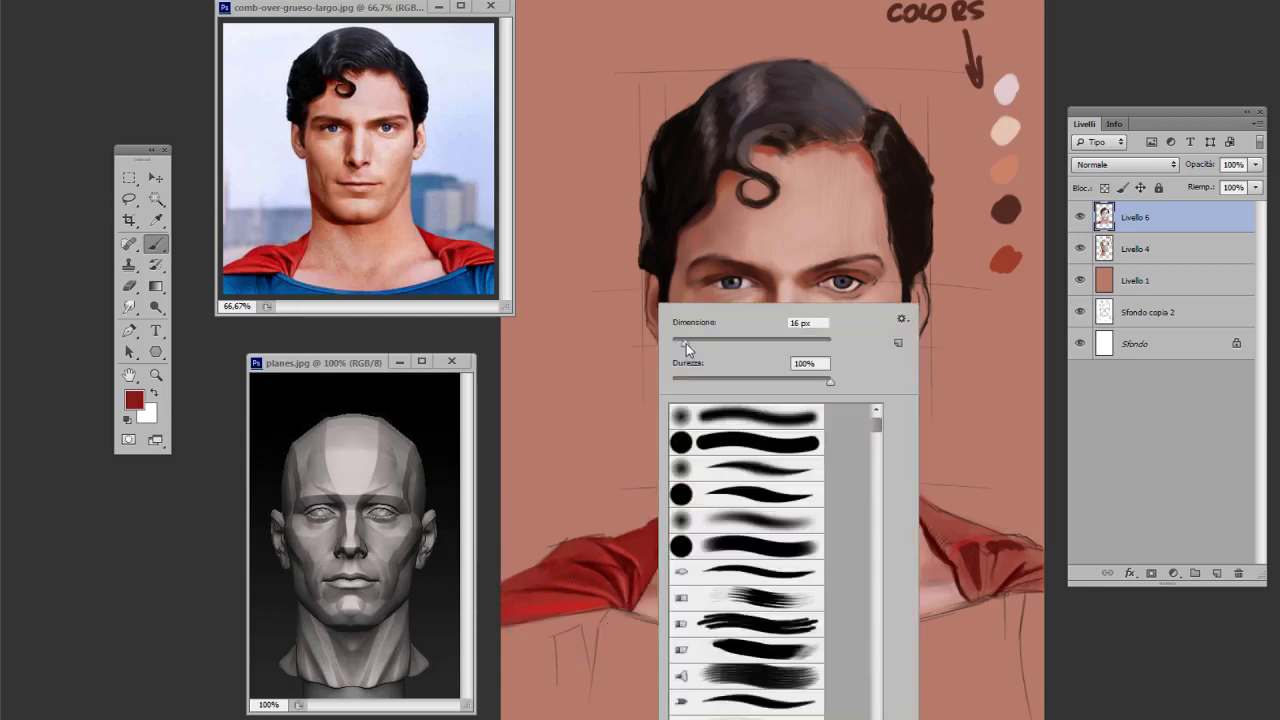
pyautogui.moveTo(686, 343); pyautogui.dragTo(685, 349)
pyautogui.press('Return')
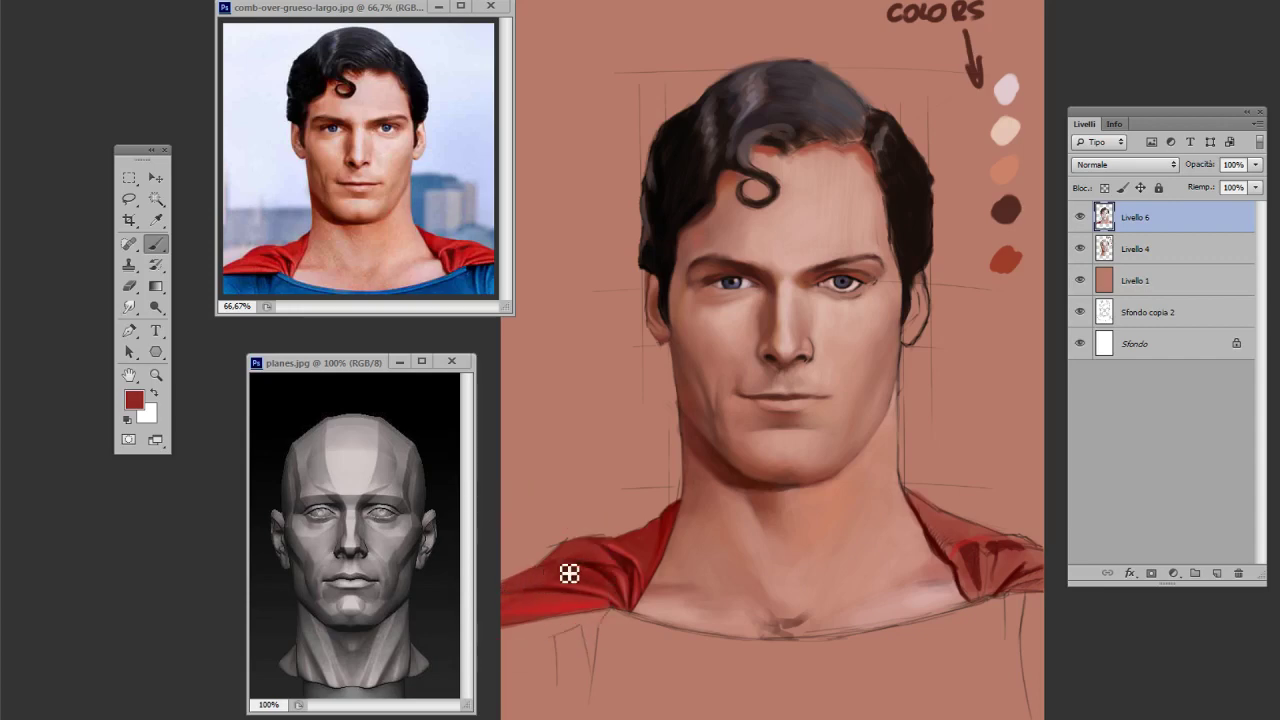
pyautogui.keyDown('alt'); pyautogui.click(539, 581); pyautogui.keyUp('alt')
pyautogui.keyDown('alt'); pyautogui.click(560, 563); pyautogui.keyUp('alt')
pyautogui.keyDown('alt'); pyautogui.click(589, 578); pyautogui.keyUp('alt')
pyautogui.keyDown('alt'); pyautogui.click(589, 571); pyautogui.keyUp('alt')
# - Smooth the transitions across the lower left shoulder folds with reds sampled from the surrounding fabric
pyautogui.keyDown('alt'); pyautogui.click(574, 579); pyautogui.keyUp('alt')
pyautogui.keyDown('alt'); pyautogui.click(530, 580); pyautogui.keyUp('alt')
pyautogui.keyDown('alt'); pyautogui.click(556, 600); pyautogui.keyUp('alt')
pyautogui.keyDown('alt'); pyautogui.click(613, 588); pyautogui.keyUp('alt')
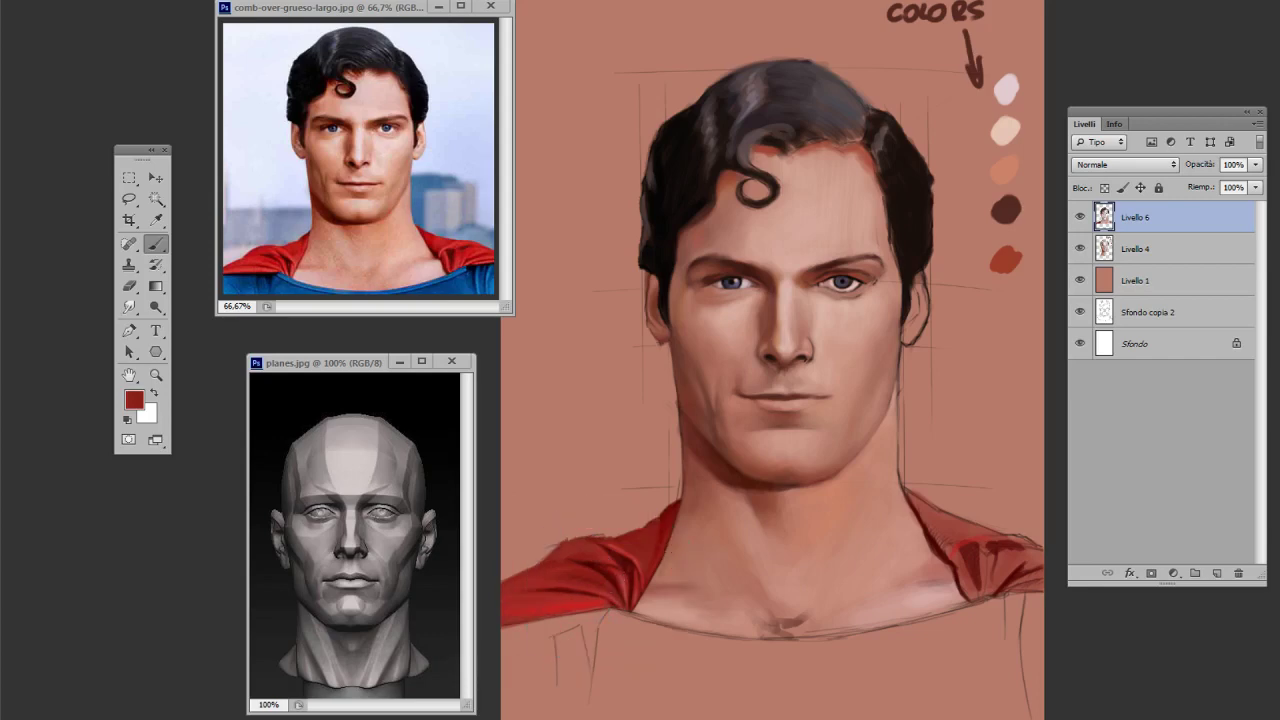
pyautogui.keyDown('alt'); pyautogui.click(591, 585); pyautogui.keyUp('alt')
pyautogui.keyDown('alt'); pyautogui.click(552, 605); pyautogui.keyUp('alt')
pyautogui.keyDown('alt'); pyautogui.click(621, 595); pyautogui.keyUp('alt')
# - Set the brush size to 8 px and paint lighter red highlights along the lower edge of the left shoulder
pyautogui.rightClick(634, 523)
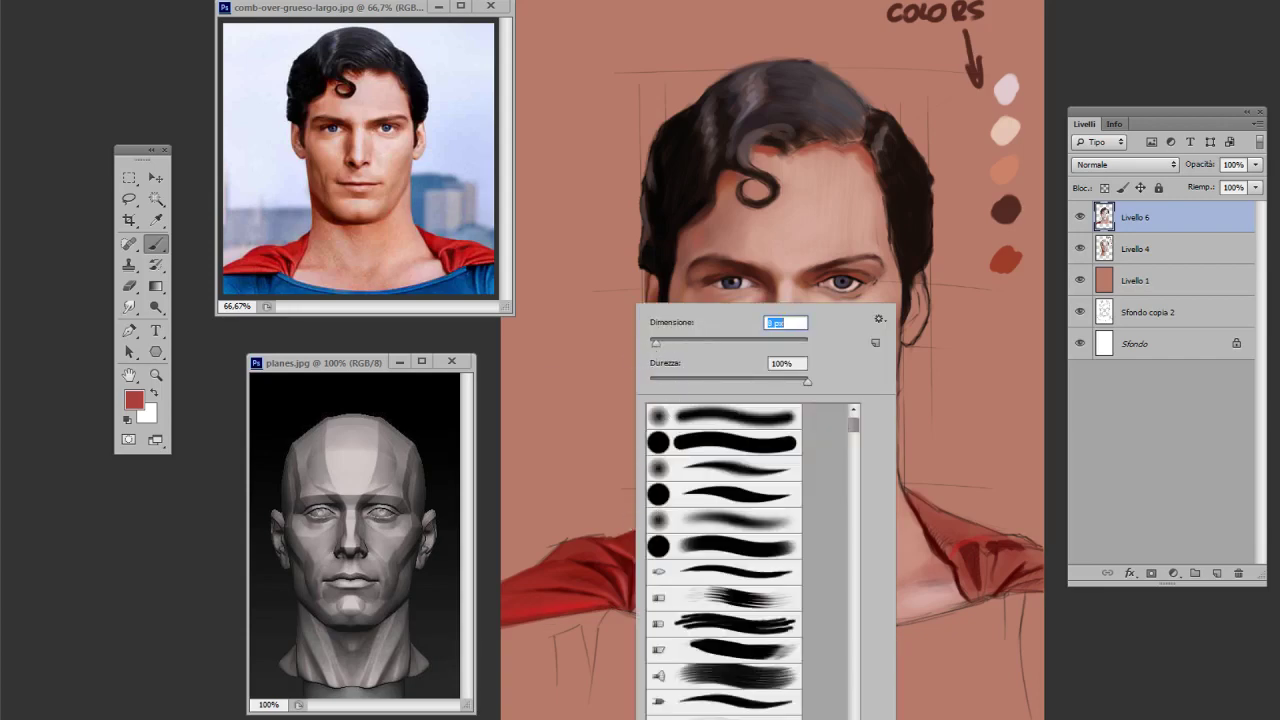
pyautogui.press('Return')
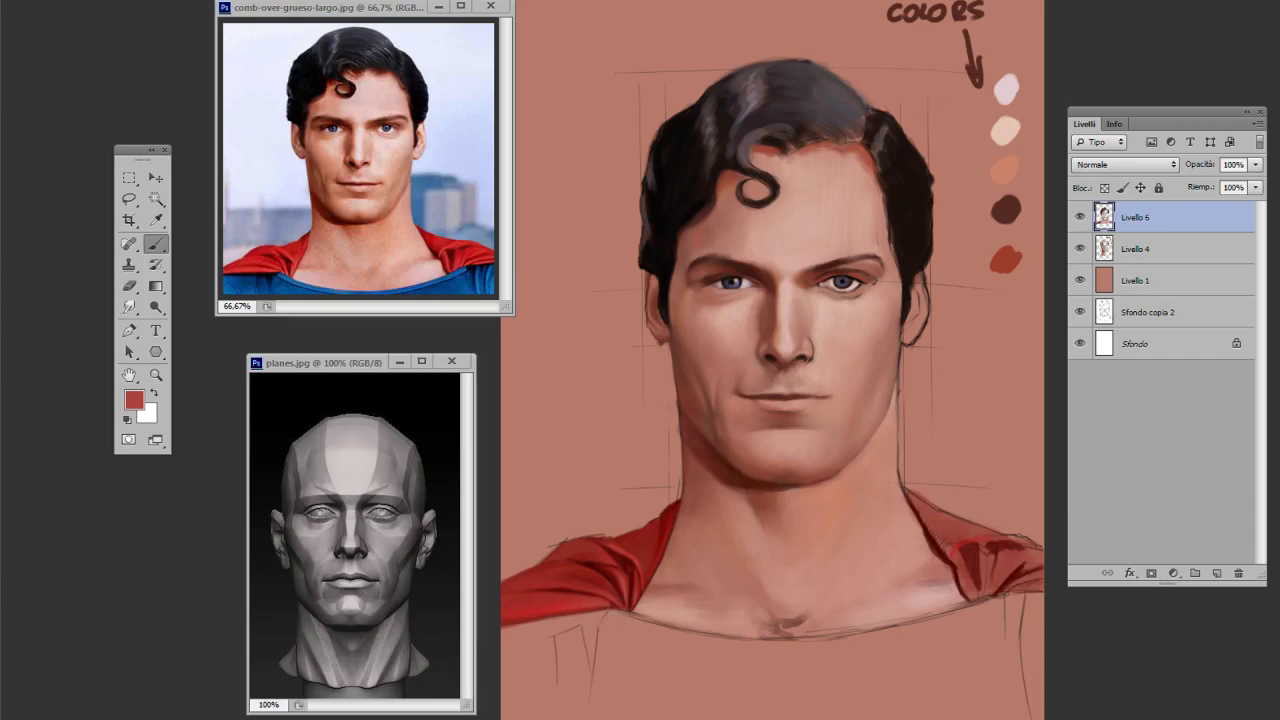
pyautogui.keyDown('alt'); pyautogui.click(564, 591); pyautogui.keyUp('alt')
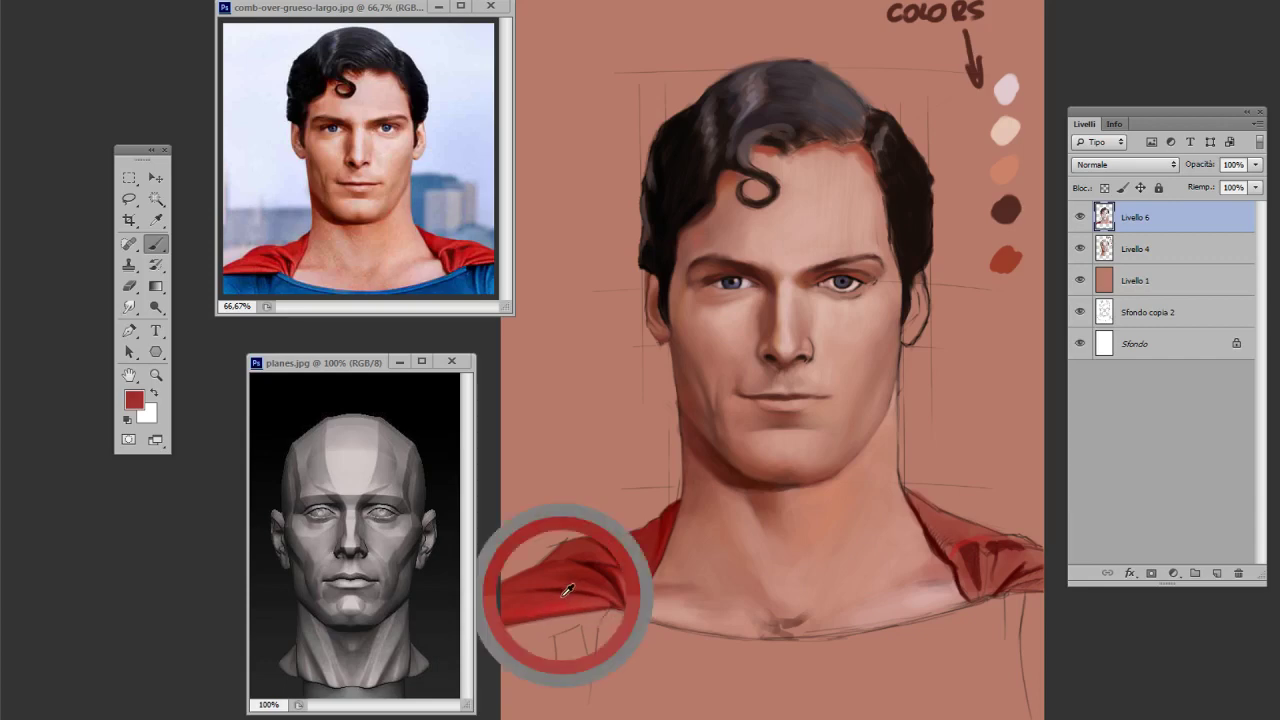
pyautogui.moveTo(542, 601)
pyautogui.mouseDown()
pyautogui.moveTo(573, 602)
pyautogui.moveTo(534, 600)
pyautogui.mouseUp()
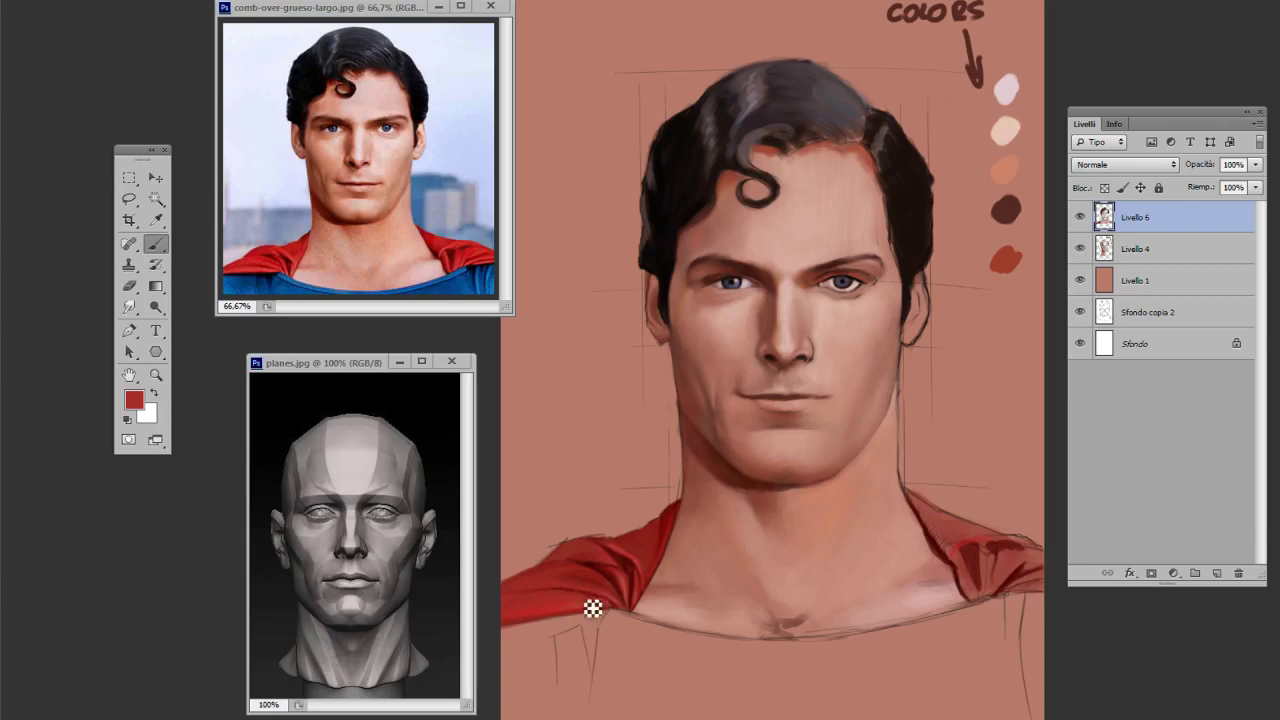
pyautogui.keyDown('alt'); pyautogui.click(578, 588); pyautogui.keyUp('alt')
# - Paint the shadow along the inner edge of the left collar with sampled dark reds
pyautogui.keyDown('alt'); pyautogui.click(671, 552); pyautogui.keyUp('alt')
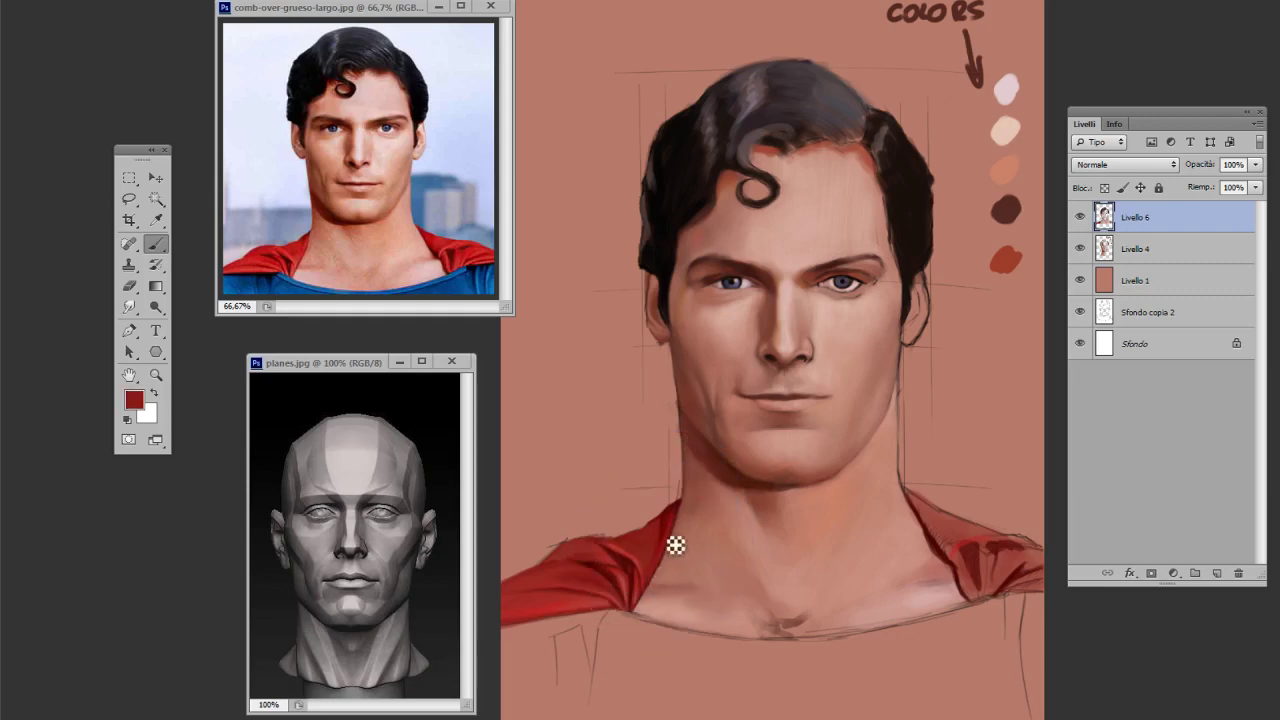
pyautogui.keyDown('alt'); pyautogui.click(642, 590); pyautogui.keyUp('alt')
pyautogui.keyDown('alt'); pyautogui.click(635, 567); pyautogui.keyUp('alt')
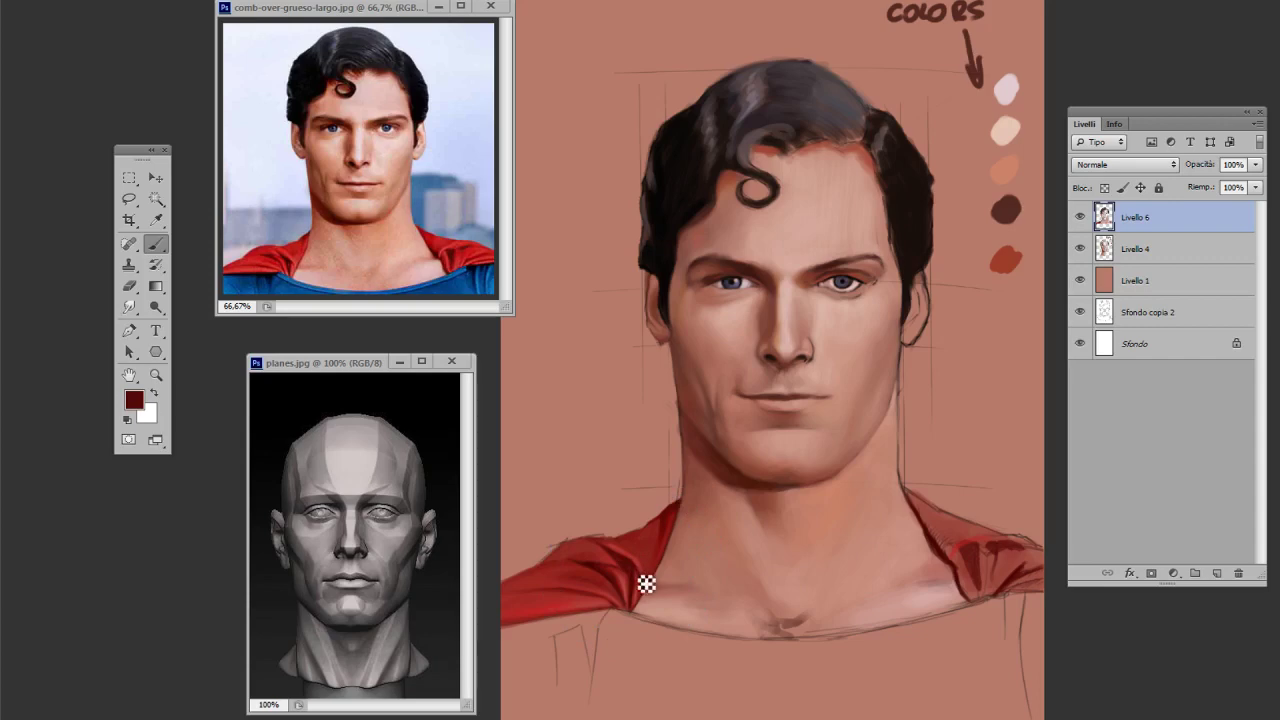
# - Set the brush size to 8 px and retouch the lower tip of the left collar with a sampled brighter red
pyautogui.rightClick(668, 346)
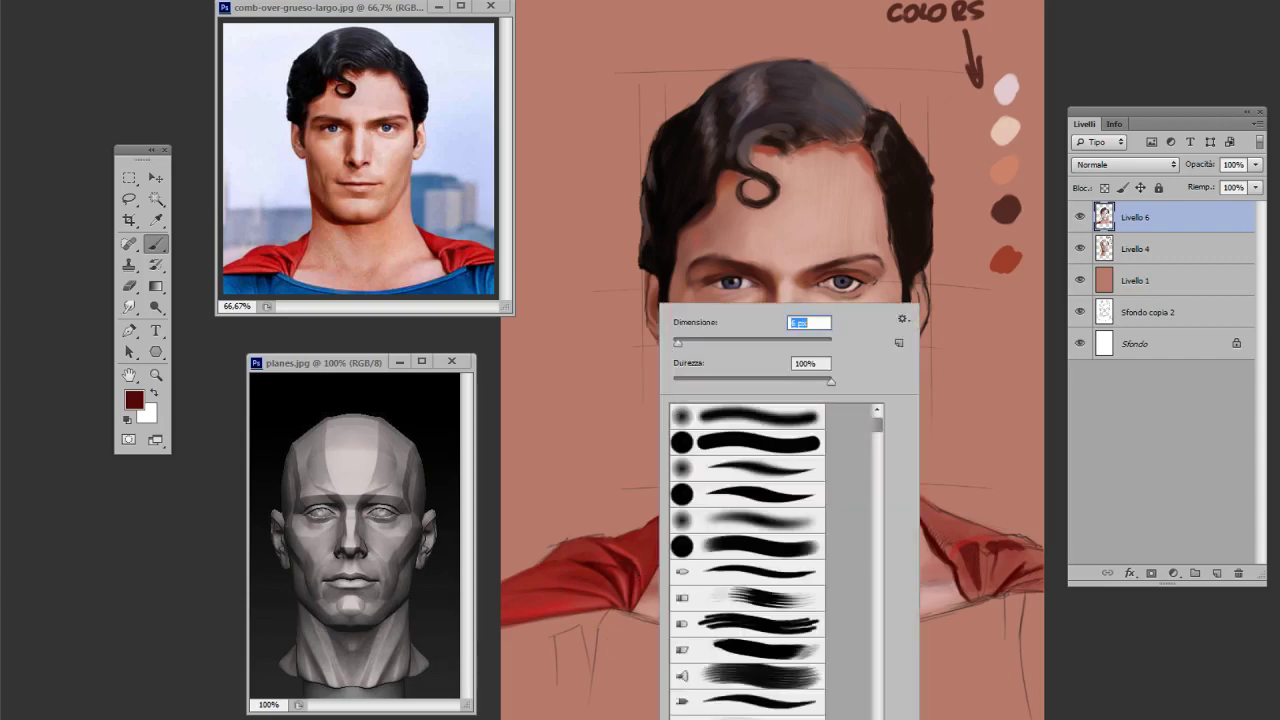
pyautogui.keyDown('alt'); pyautogui.click(645, 555); pyautogui.keyUp('alt')
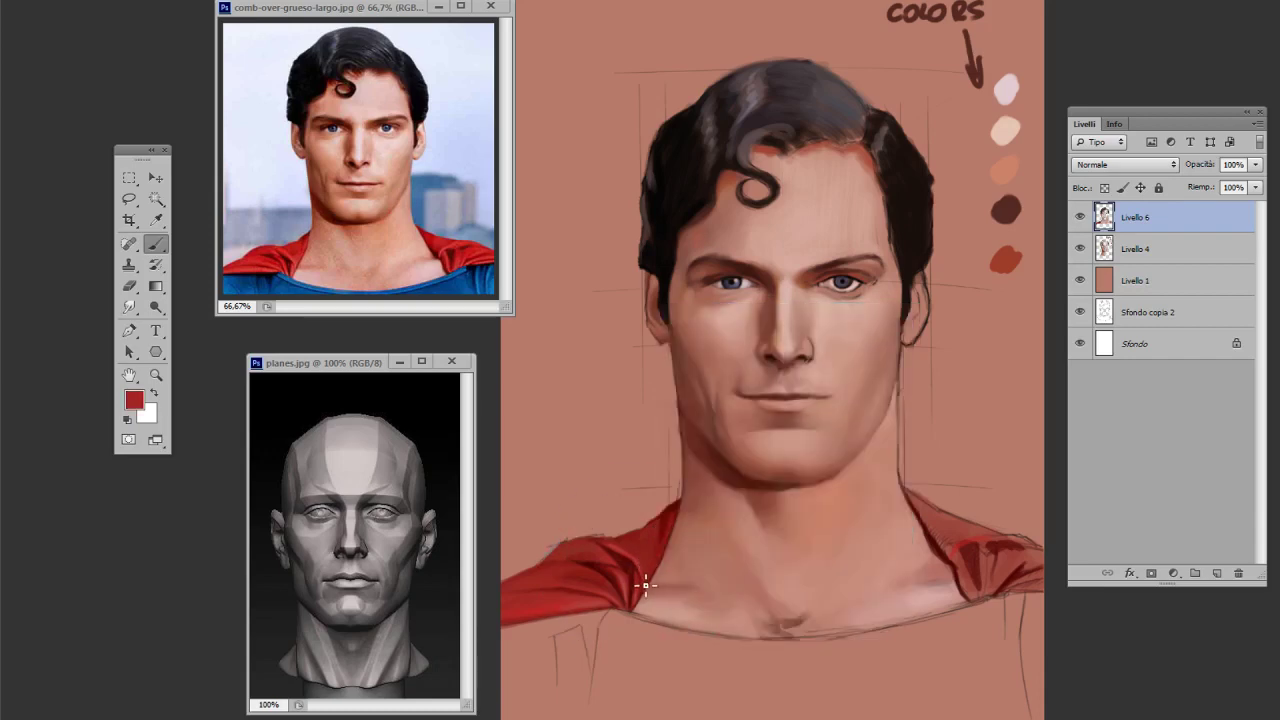
pyautogui.rightClick(706, 383)
pyautogui.moveTo(699, 349); pyautogui.dragTo(700, 346)
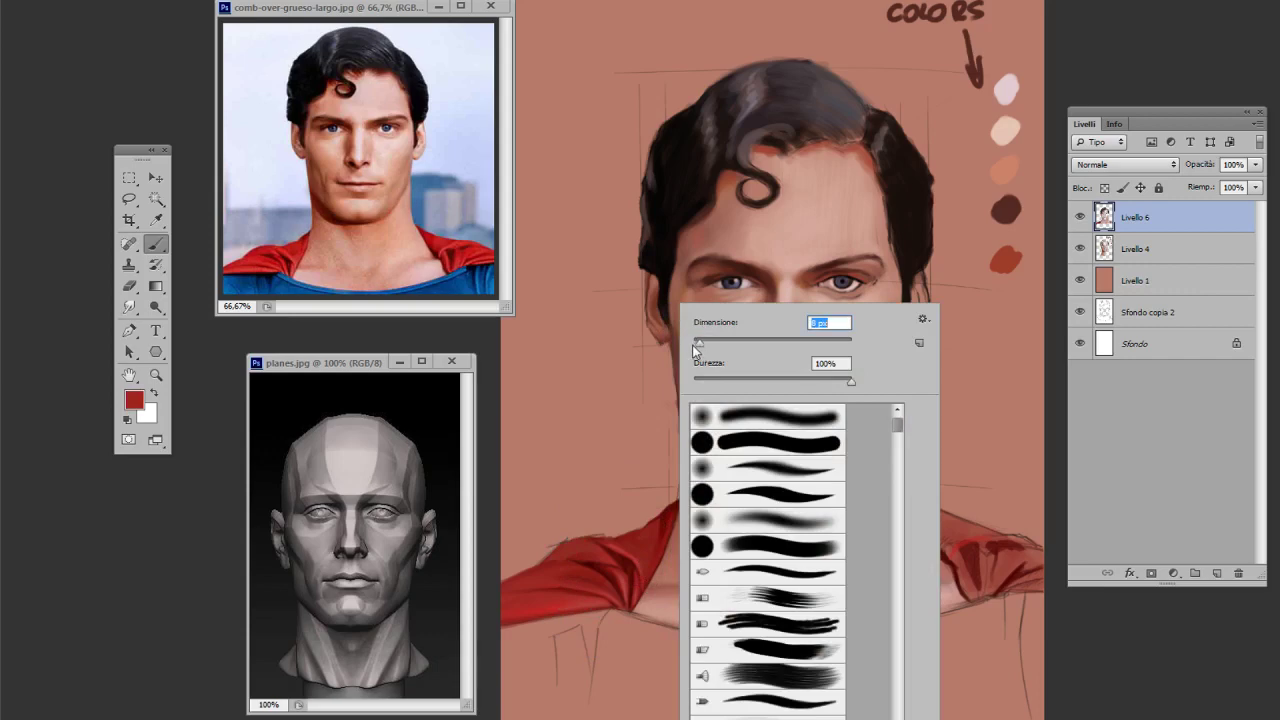
pyautogui.click(648, 590)
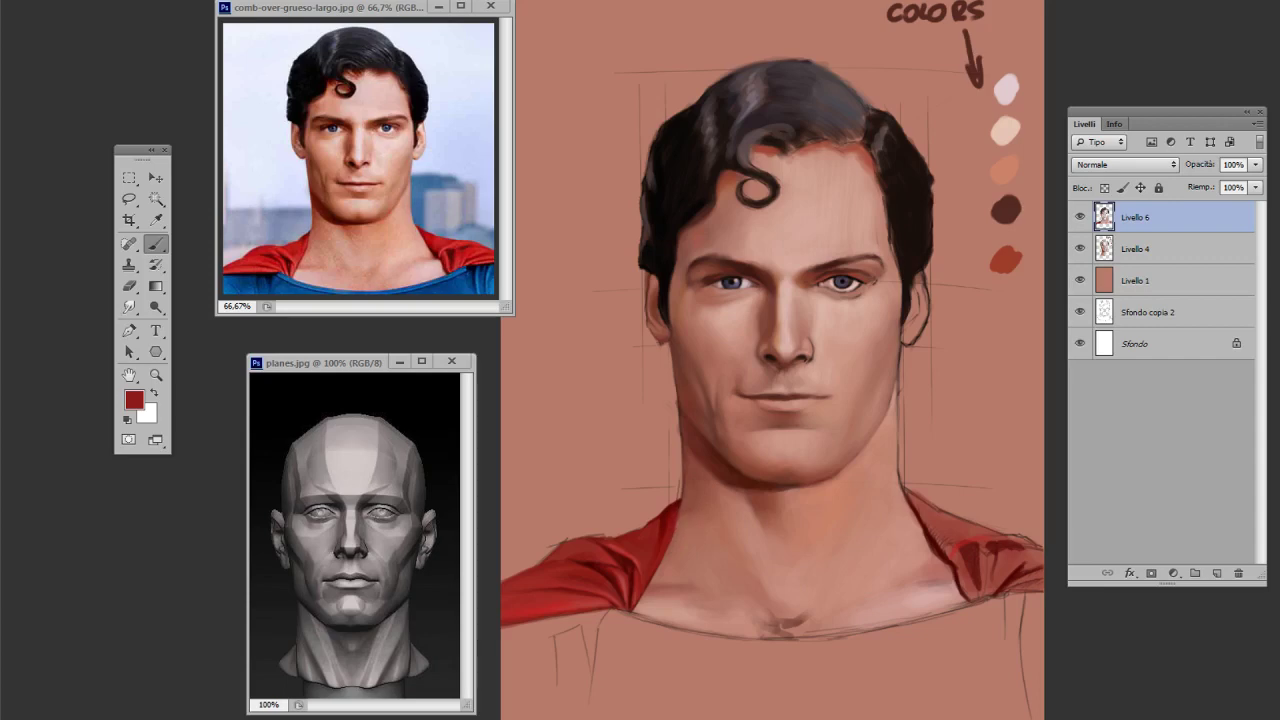
# - Refine the edge of the left collar where it meets the neck, using tones sampled from both sides
pyautogui.rightClick(682, 522)
pyautogui.keyDown('alt'); pyautogui.click(682, 520); pyautogui.keyUp('alt')
pyautogui.moveTo(681, 518); pyautogui.dragTo(677, 540)
pyautogui.keyDown('alt'); pyautogui.click(657, 528); pyautogui.keyUp('alt')
pyautogui.keyDown('alt'); pyautogui.click(673, 512); pyautogui.keyUp('alt')
pyautogui.keyDown('alt'); pyautogui.click(676, 518); pyautogui.keyUp('alt')
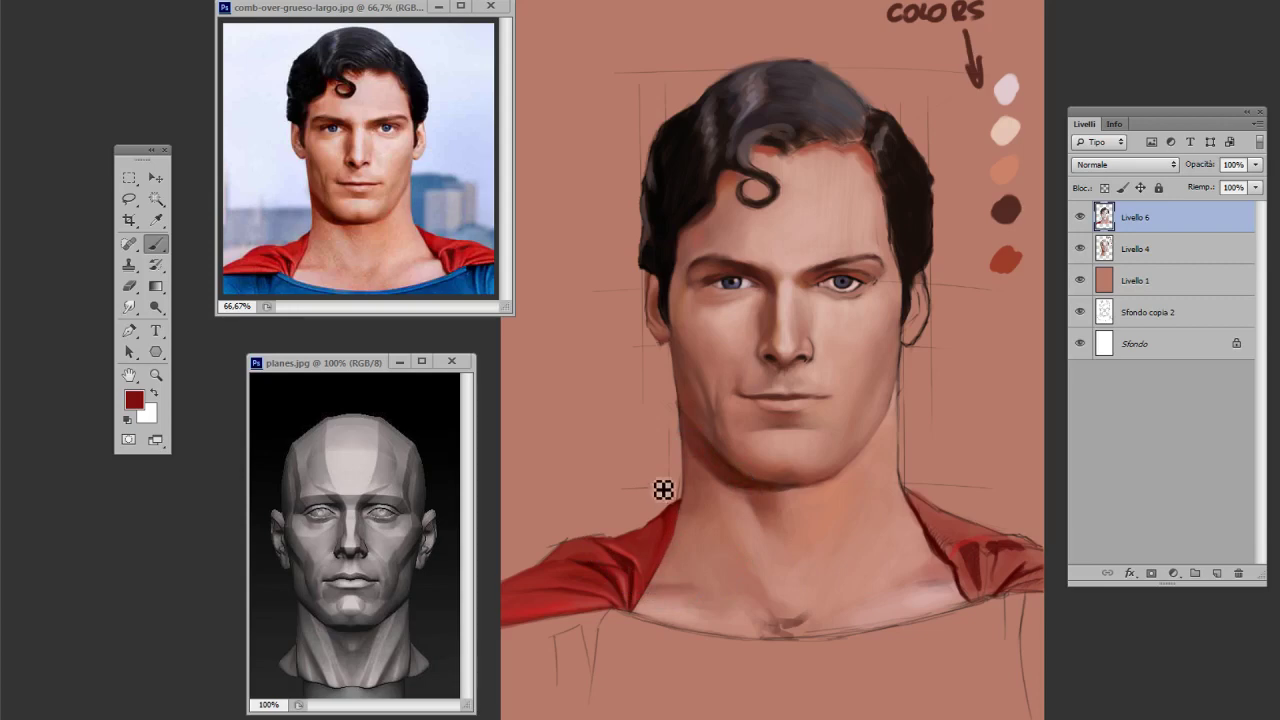
# - Touch up the shoulder folds beside the left collar with sampled reds, using an 11 px brush
pyautogui.keyDown('alt'); pyautogui.click(612, 555); pyautogui.keyUp('alt')
pyautogui.rightClick(648, 546)
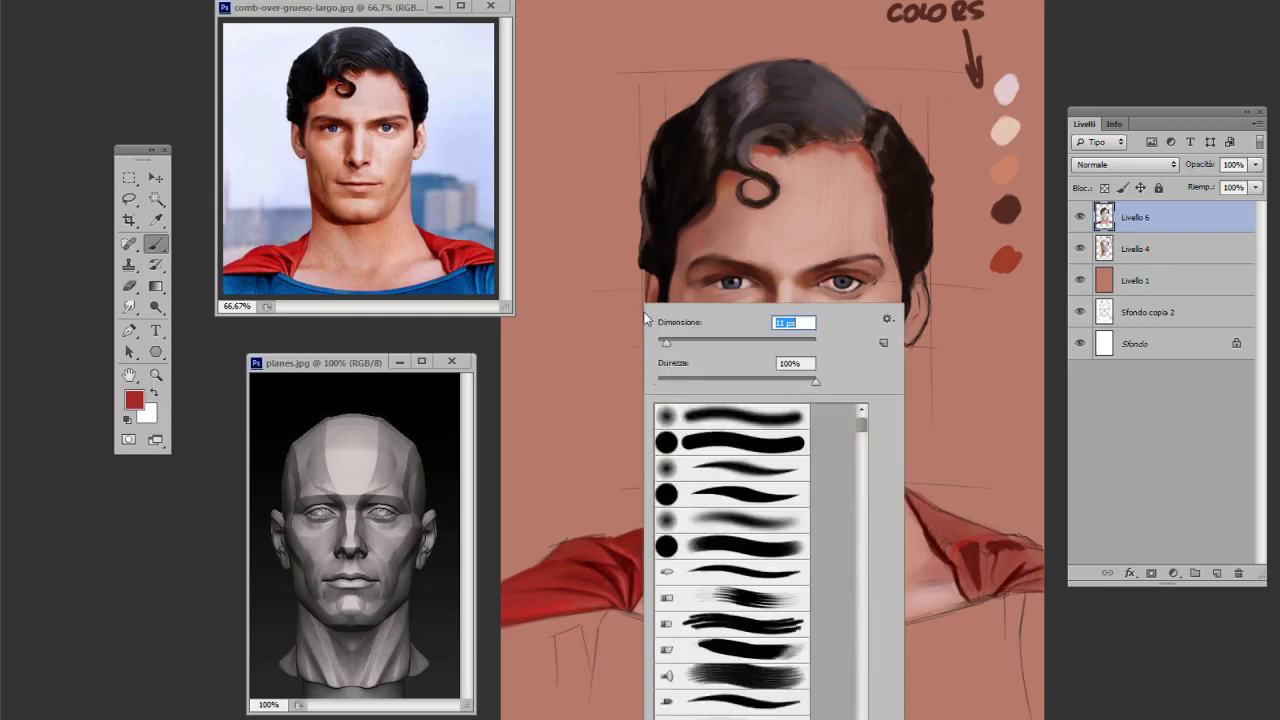
pyautogui.press('i')
pyautogui.click(595, 560)
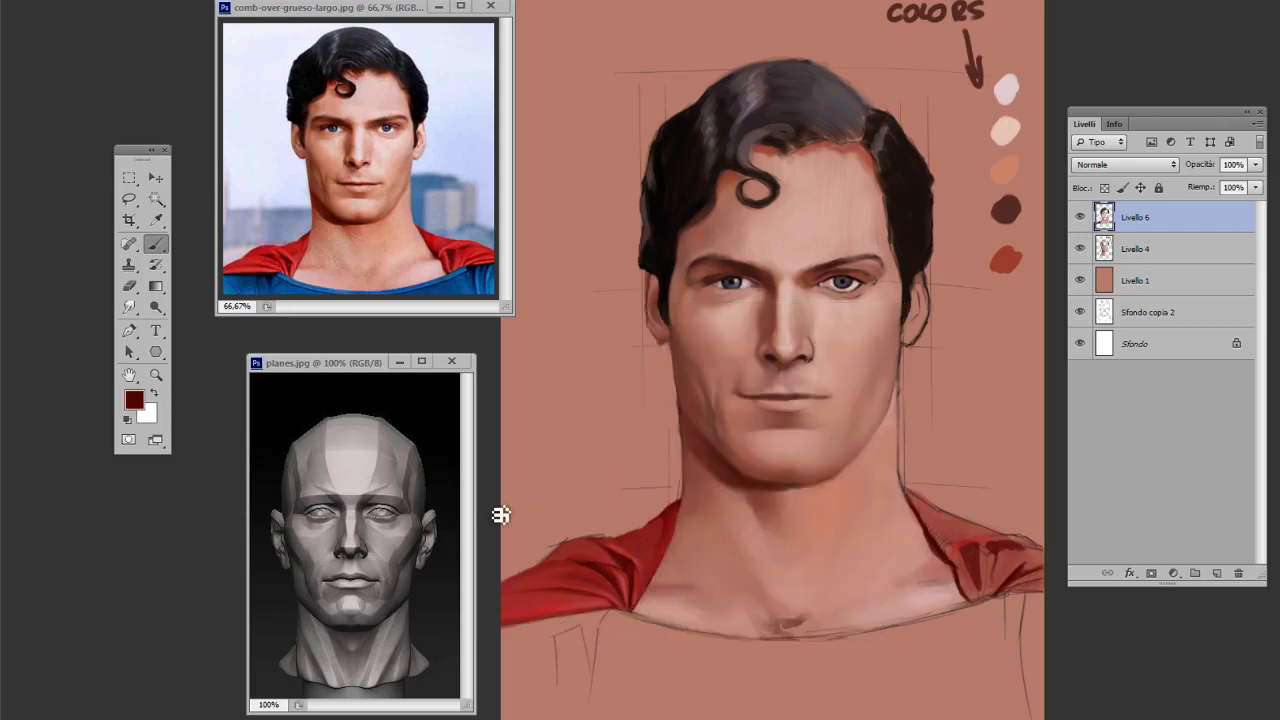
# - Choose the very dark red 2d0302 as the foreground colour and deepen the fold creases beside the left collar
pyautogui.click(135, 401)
pyautogui.click(286, 592)
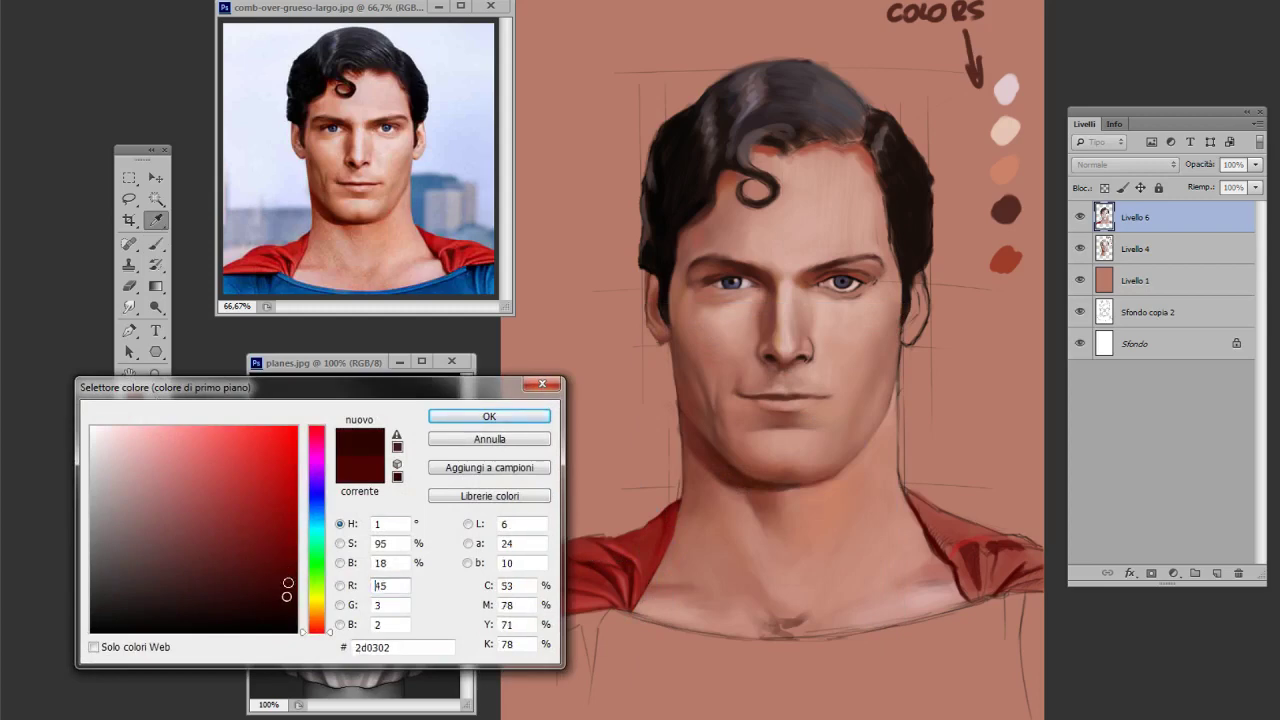
pyautogui.click(432, 417)
pyautogui.rightClick(666, 306)
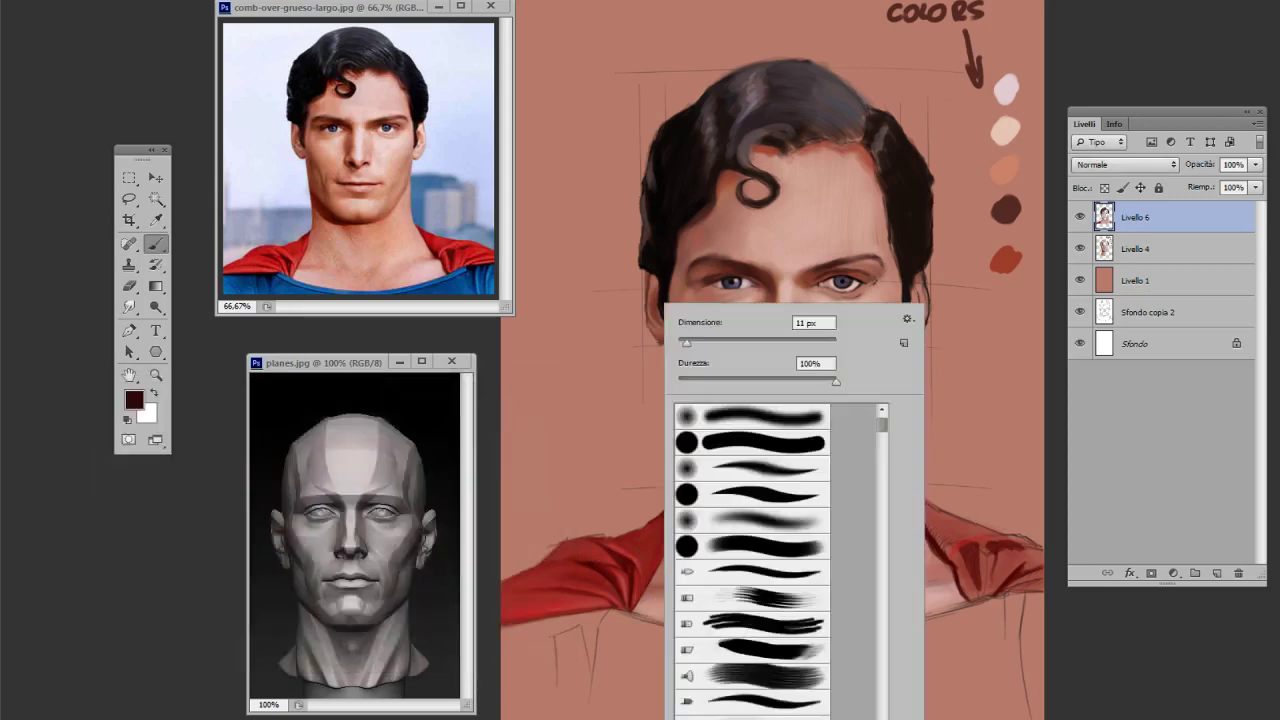
pyautogui.moveTo(684, 344); pyautogui.dragTo(682, 344)
pyautogui.moveTo(683, 343); pyautogui.dragTo(687, 358)
pyautogui.press('Return')
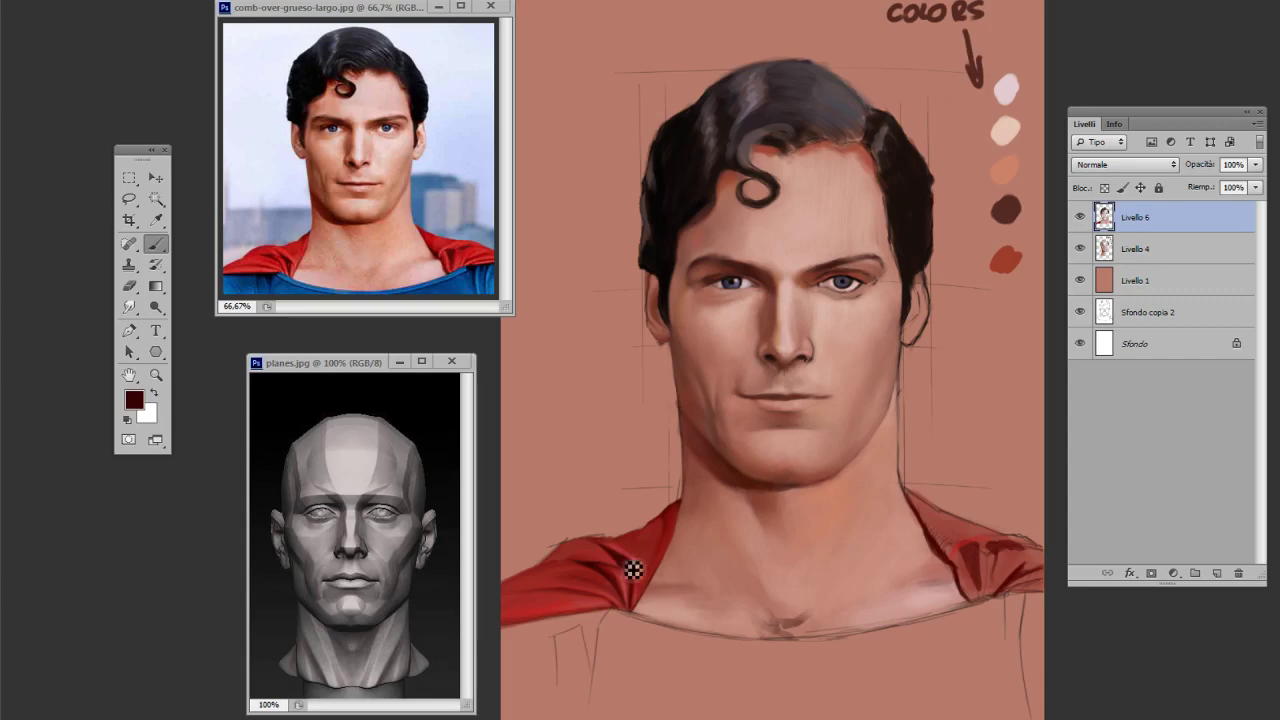
pyautogui.moveTo(633, 569); pyautogui.dragTo(619, 562)
# - Set the brush size to 8 px and paint the fine dark crease along the left collar's inner fold
pyautogui.rightClick(689, 543)
pyautogui.moveTo(707, 338); pyautogui.dragTo(698, 345)
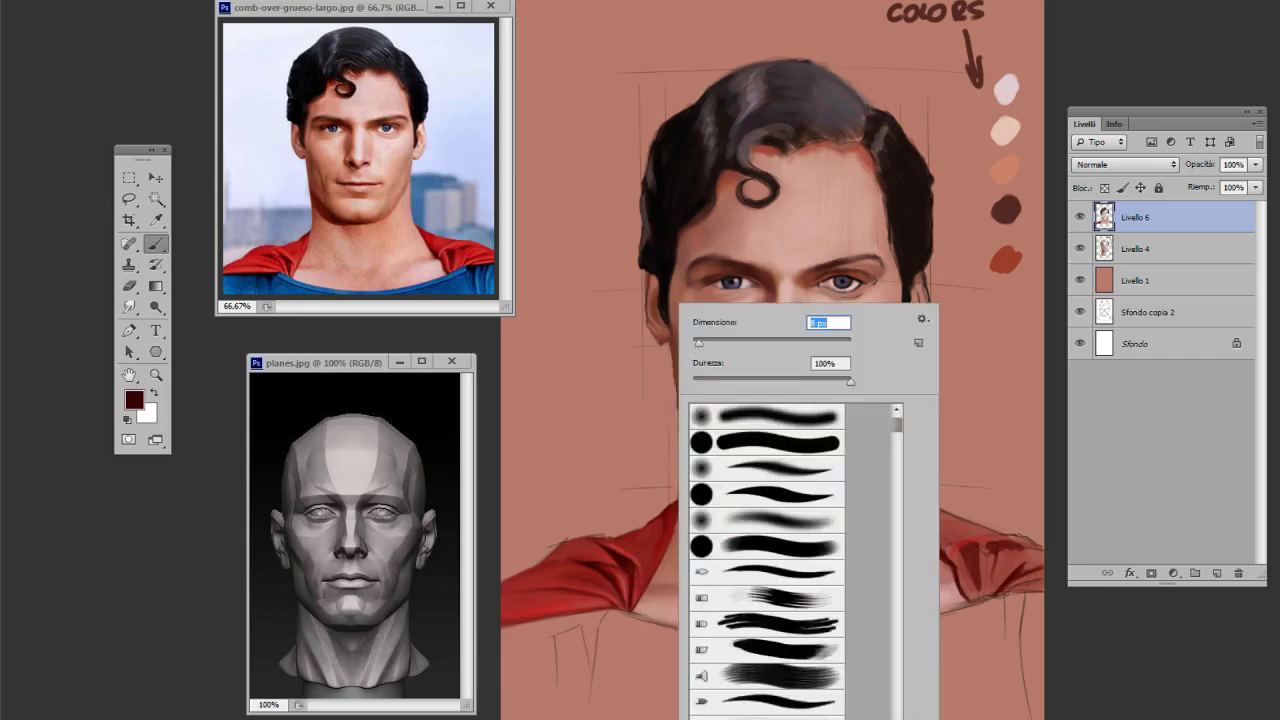
pyautogui.click(641, 567)
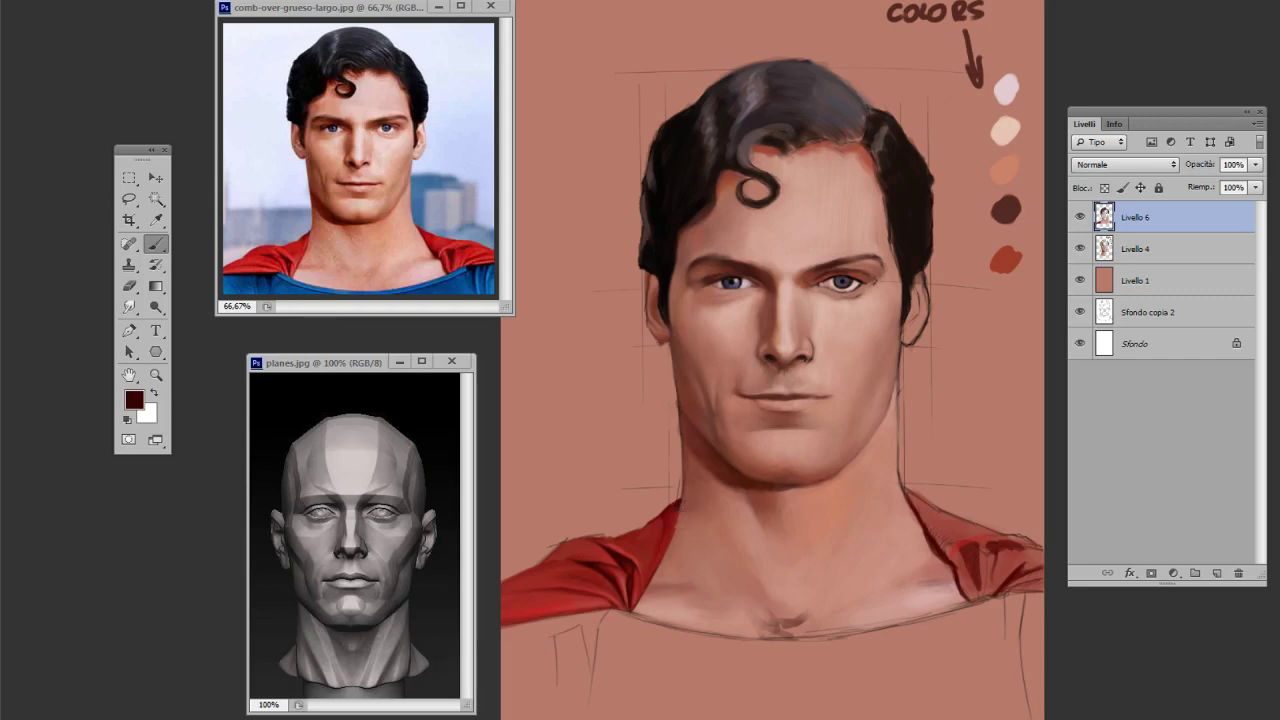
# - Set the brush size to 7 px and refine the thin fold shadows near the left collar with dark red
pyautogui.keyDown('alt'); pyautogui.click(692, 508); pyautogui.keyUp('alt')
pyautogui.rightClick(727, 305)
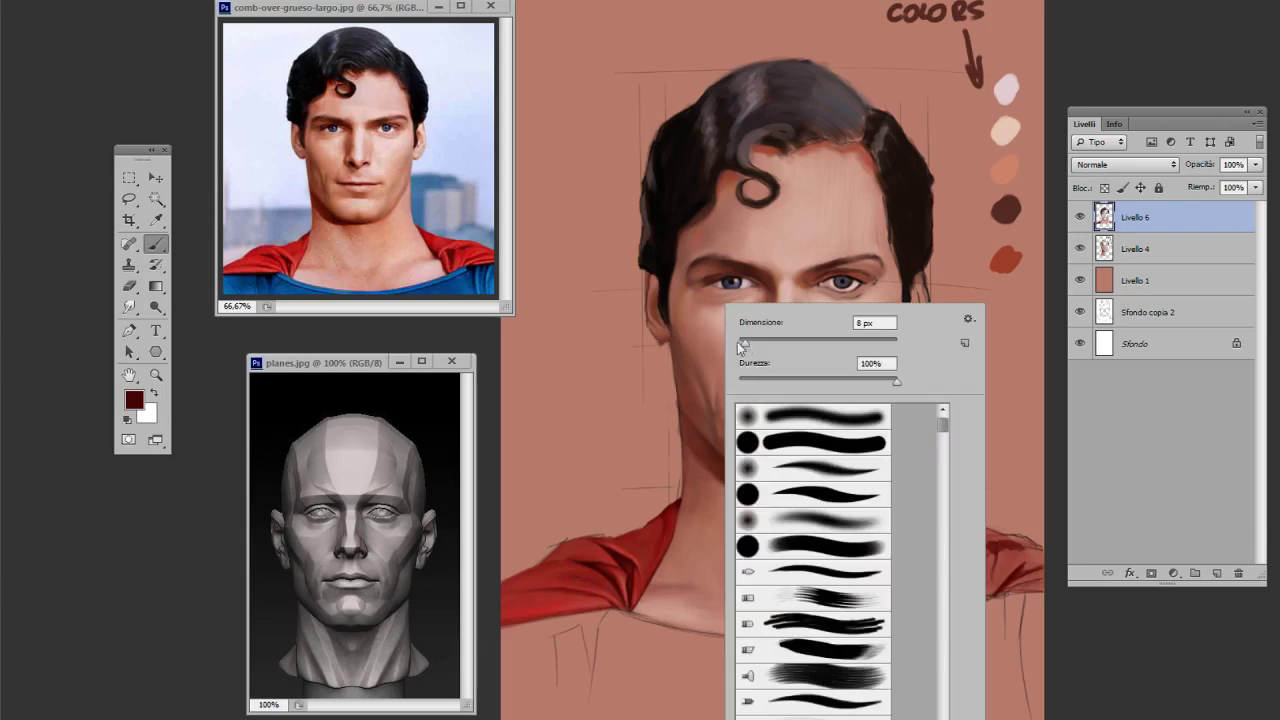
pyautogui.click(741, 345)
pyautogui.press('Return')
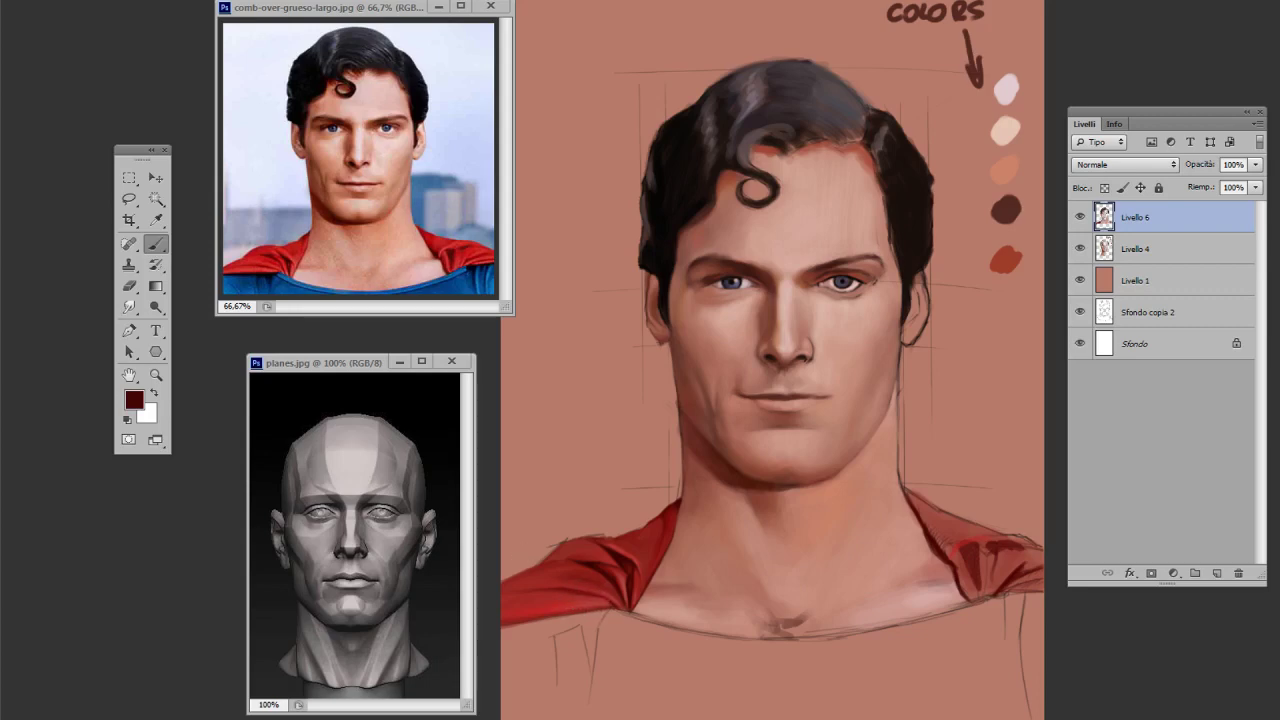
# - Set the brush size to 10 px and paint the dark folds across the left shoulder, blending with sampled reds
pyautogui.rightClick(705, 303)
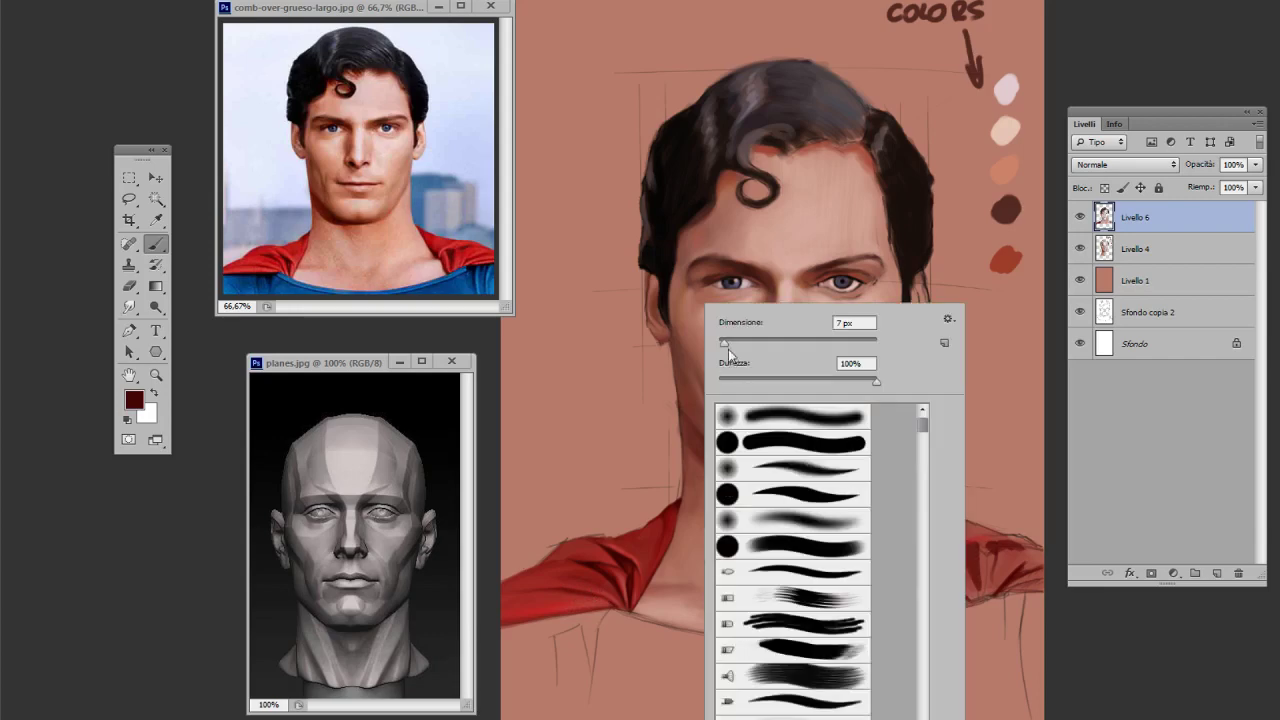
pyautogui.moveTo(728, 349); pyautogui.dragTo(727, 345)
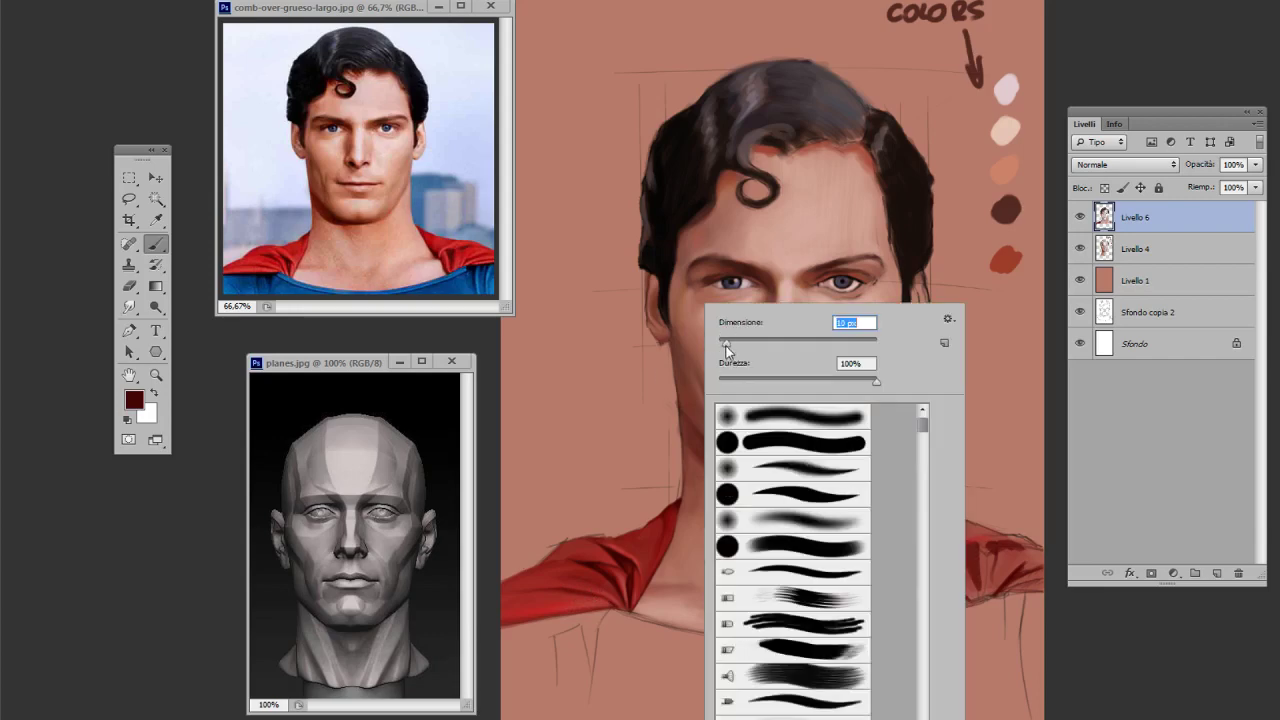
pyautogui.click(590, 563)
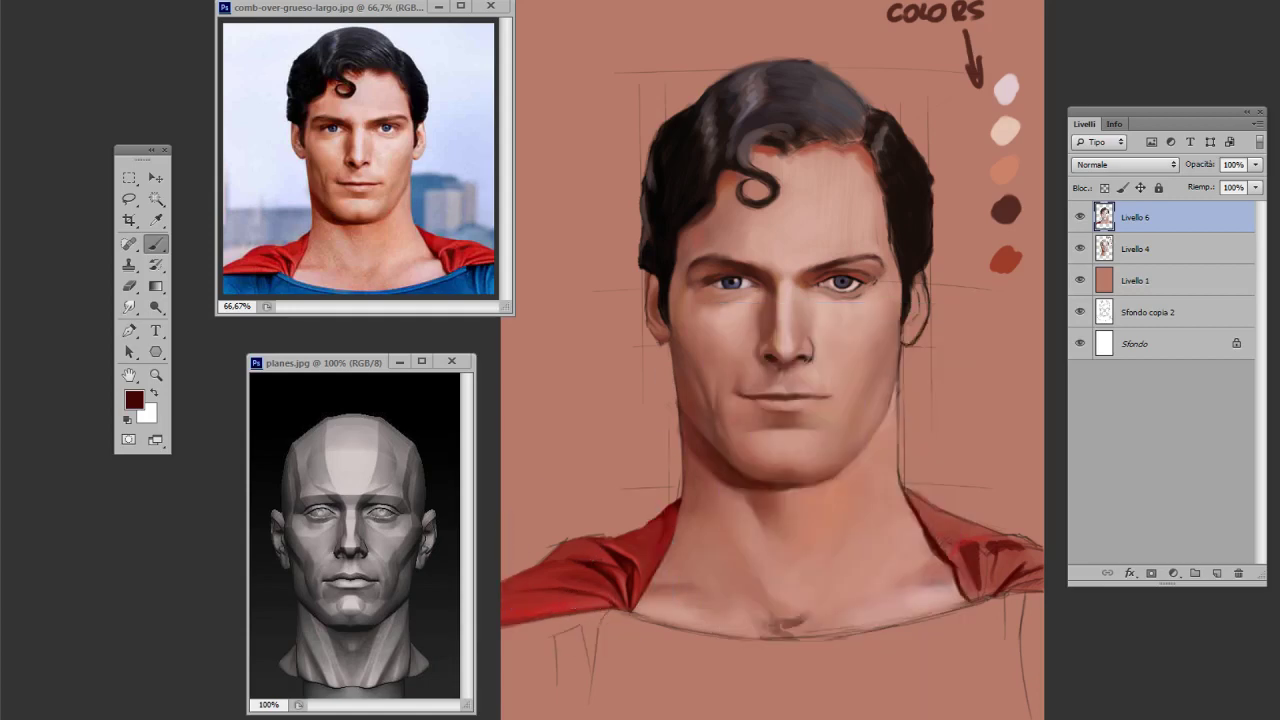
pyautogui.moveTo(586, 596)
pyautogui.mouseDown()
pyautogui.moveTo(630, 620)
pyautogui.moveTo(580, 589)
pyautogui.mouseUp()
pyautogui.keyDown('alt'); pyautogui.click(624, 540); pyautogui.keyUp('alt')
pyautogui.keyDown('alt'); pyautogui.click(606, 548); pyautogui.keyUp('alt')
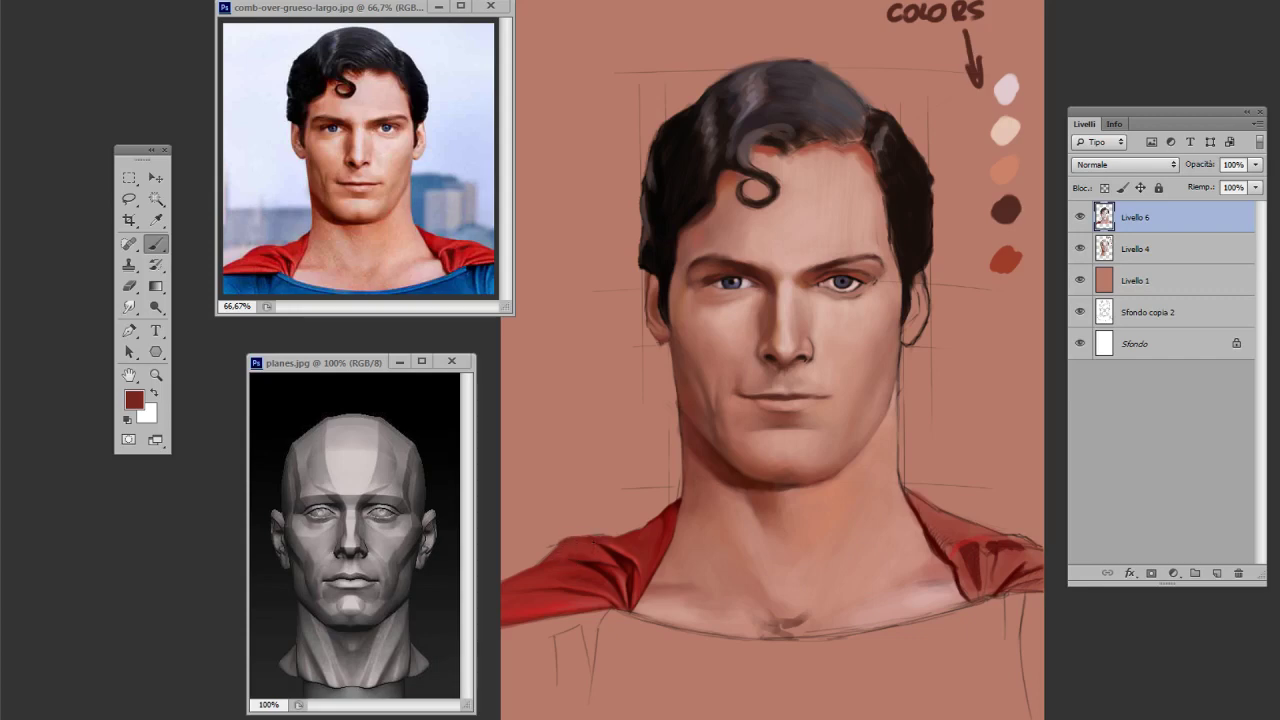
# - Sample a mid red and paint the lighter planes along the left shoulder's upper edge and beside the collar tip
pyautogui.keyDown('alt'); pyautogui.click(562, 563); pyautogui.keyUp('alt')
pyautogui.rightClick(600, 535)
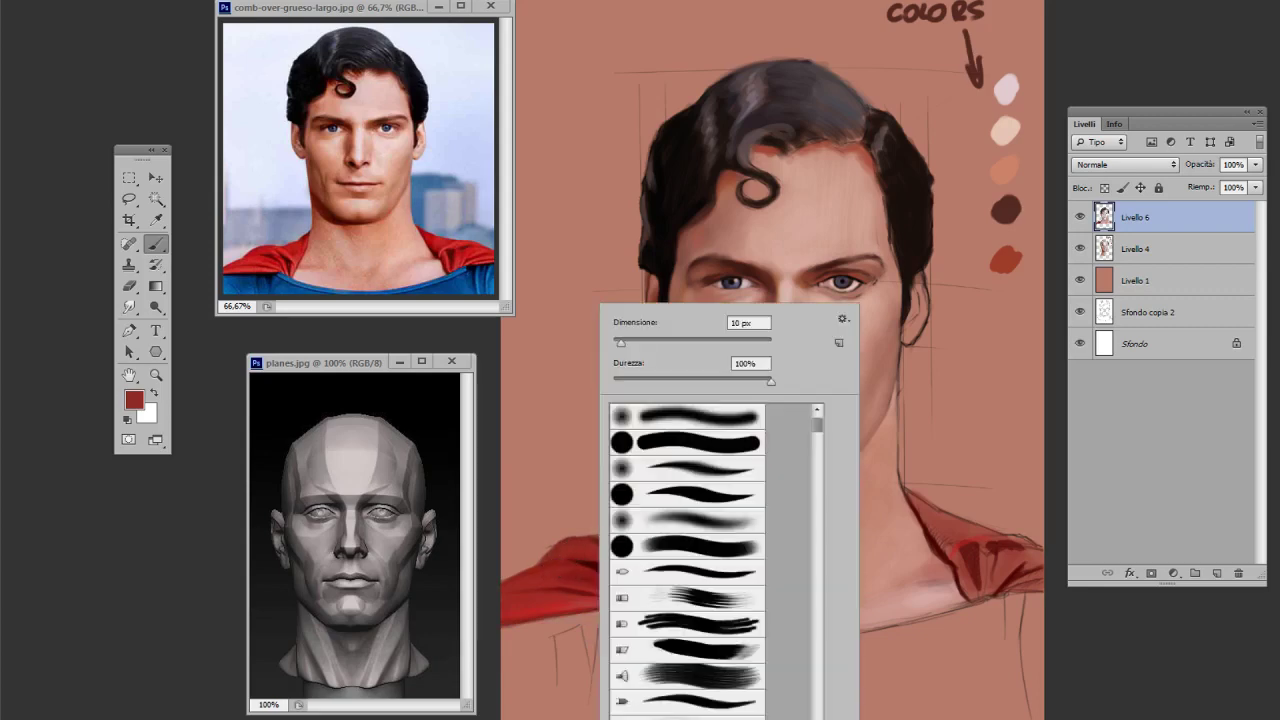
pyautogui.click(623, 346)
pyautogui.press('Return')
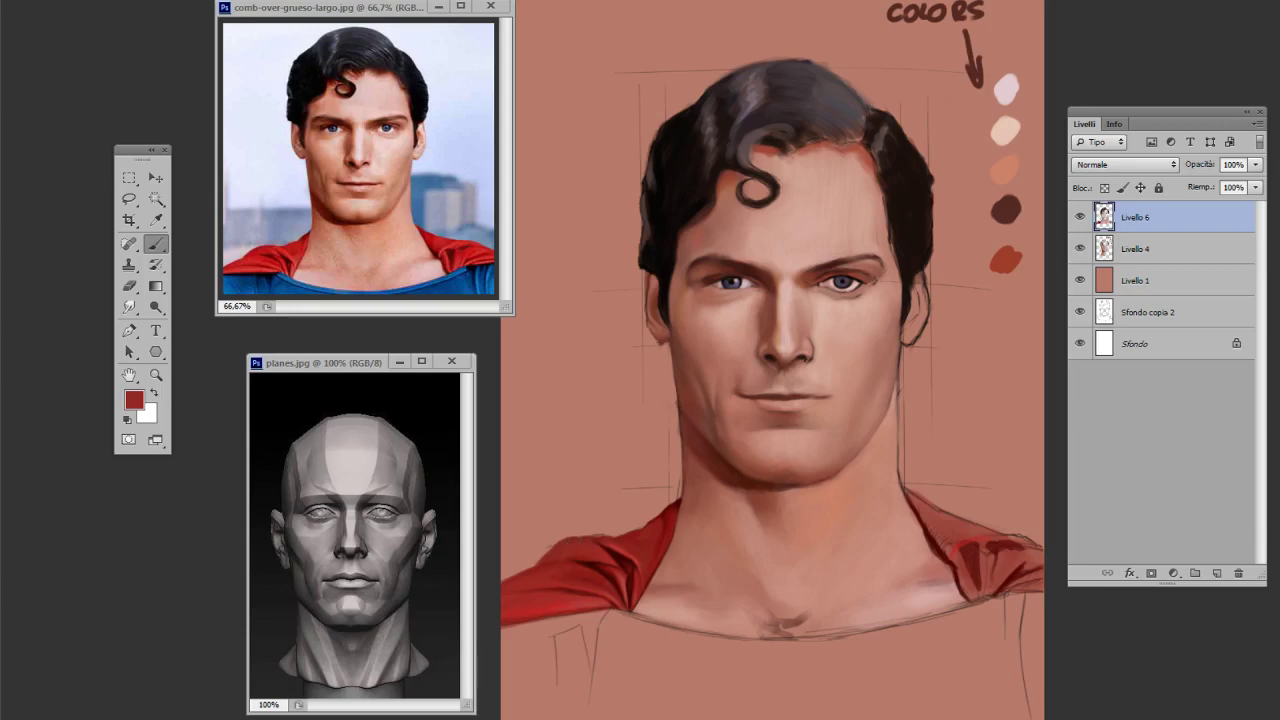
pyautogui.moveTo(585, 540); pyautogui.dragTo(596, 551)
pyautogui.click(580, 540)
pyautogui.moveTo(620, 589); pyautogui.dragTo(620, 592)
# - Set the brush size to 9 px and paint a lighter red on the lower folds of the left shoulder
pyautogui.rightClick(631, 583)
pyautogui.click(658, 345)
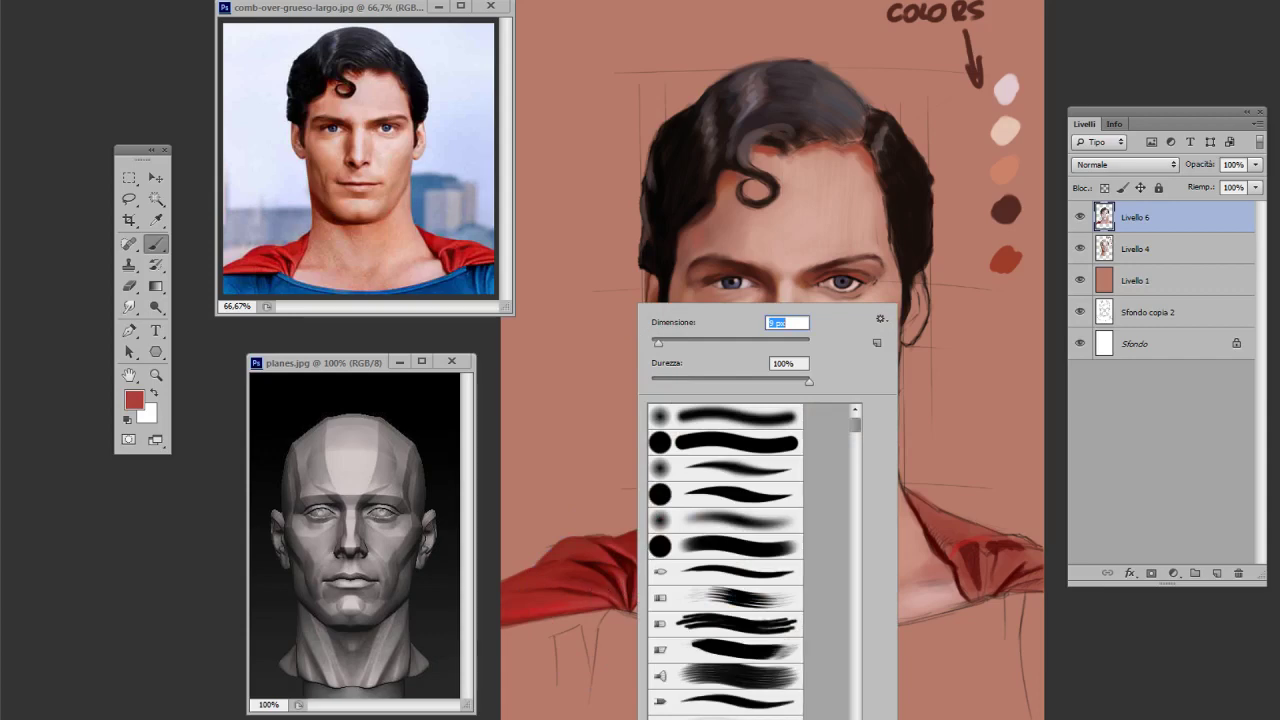
pyautogui.click(596, 600)
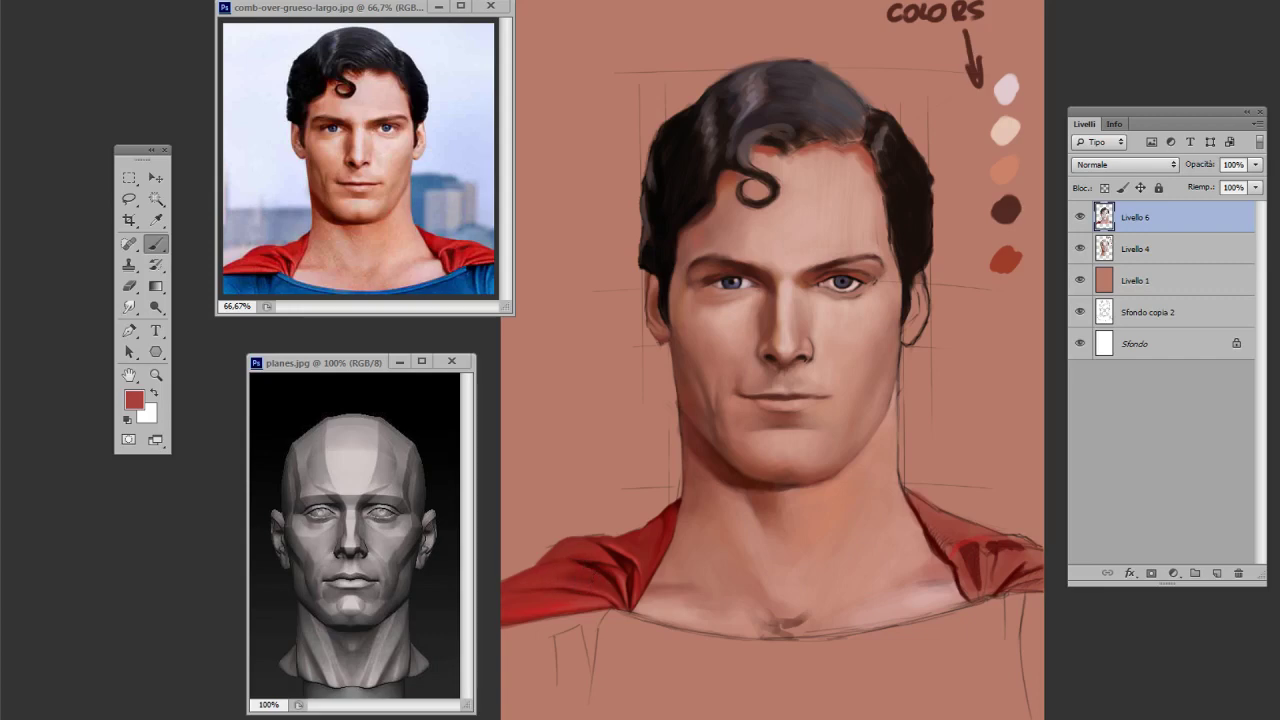
# - Blend the light and dark folds across the left shoulder with reds sampled from the upper and lower folds
pyautogui.keyDown('alt'); pyautogui.click(587, 555); pyautogui.keyUp('alt')
pyautogui.keyDown('alt'); pyautogui.click(587, 552); pyautogui.keyUp('alt')
pyautogui.keyDown('alt'); pyautogui.click(587, 555); pyautogui.keyUp('alt')
pyautogui.keyDown('alt'); pyautogui.click(553, 553); pyautogui.keyUp('alt')
pyautogui.keyDown('alt'); pyautogui.click(617, 553); pyautogui.keyUp('alt')
pyautogui.keyDown('alt'); pyautogui.click(601, 597); pyautogui.keyUp('alt')
# - Deepen the shadow running down to the lower tip of the left collar with sampled dark reds
pyautogui.keyDown('alt'); pyautogui.click(623, 586); pyautogui.keyUp('alt')
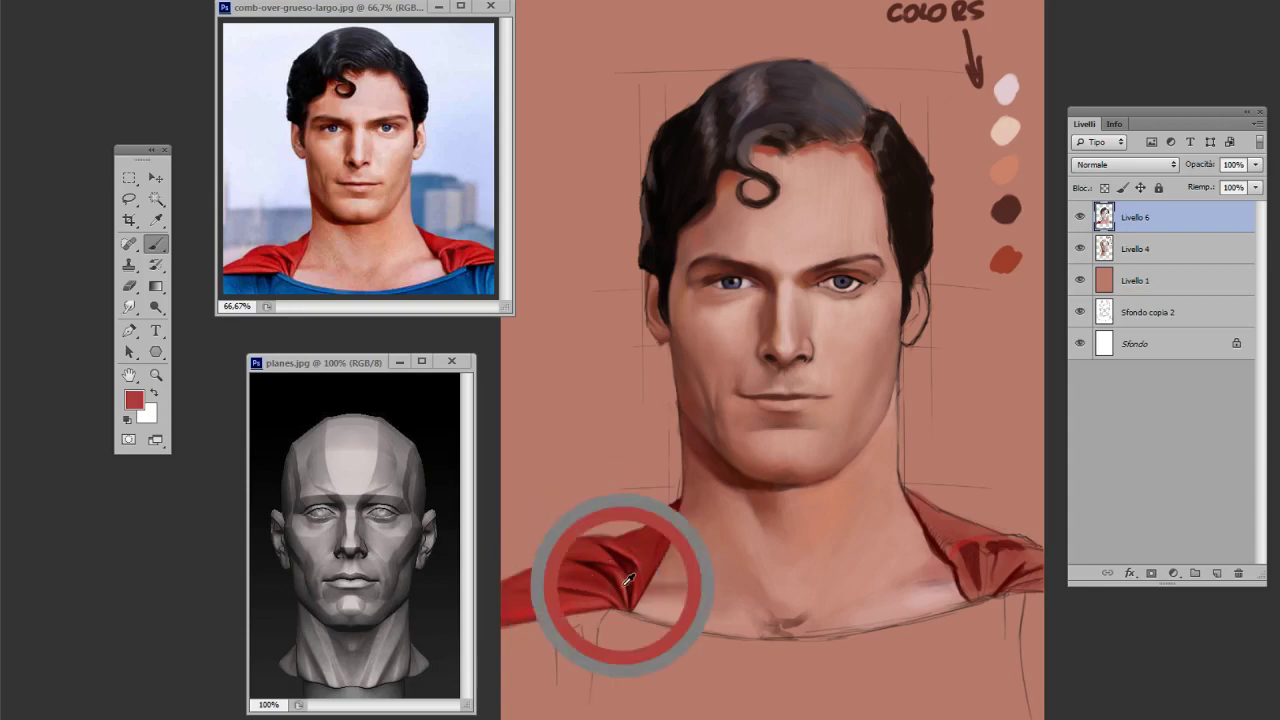
pyautogui.keyDown('alt'); pyautogui.click(610, 562); pyautogui.keyUp('alt')
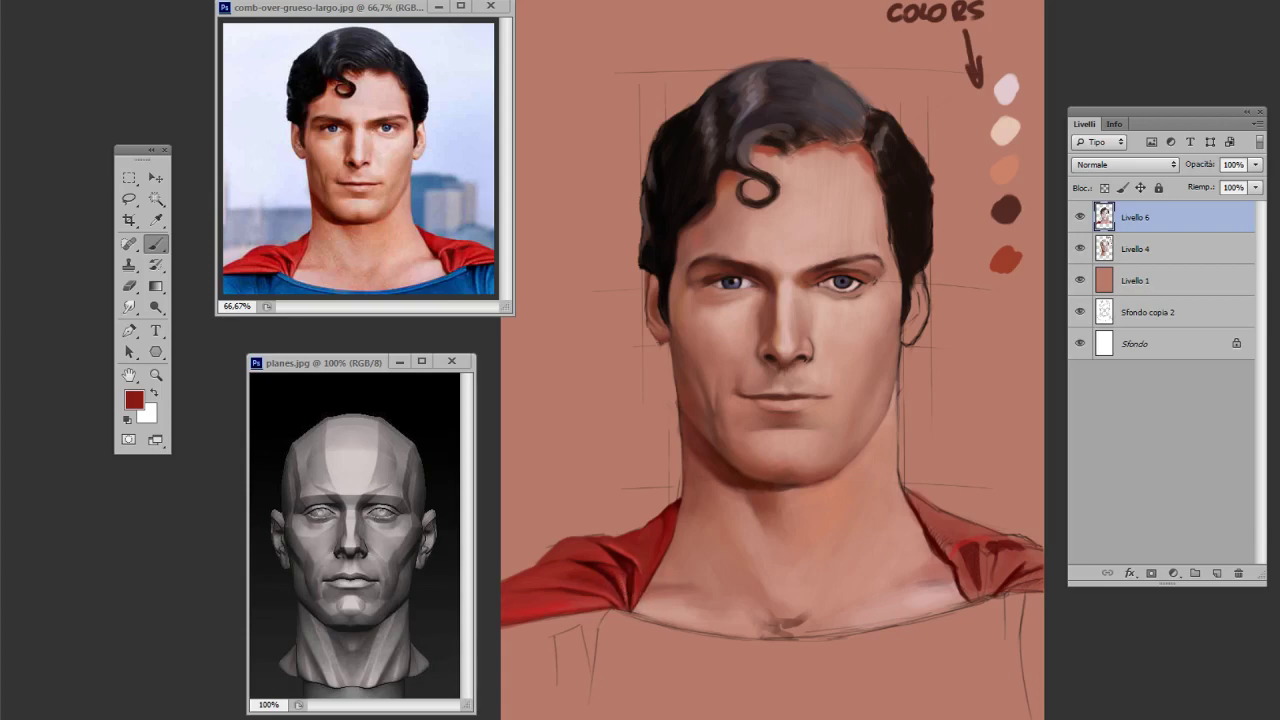
pyautogui.keyDown('alt'); pyautogui.click(632, 578); pyautogui.keyUp('alt')
pyautogui.moveTo(636, 593); pyautogui.dragTo(632, 608)
# - Enlarge the brush and paint over the left collar and shoulder with a sampled brighter red
pyautogui.hotkey('ctrl', '-')
pyautogui.hotkey('ctrl', '-')
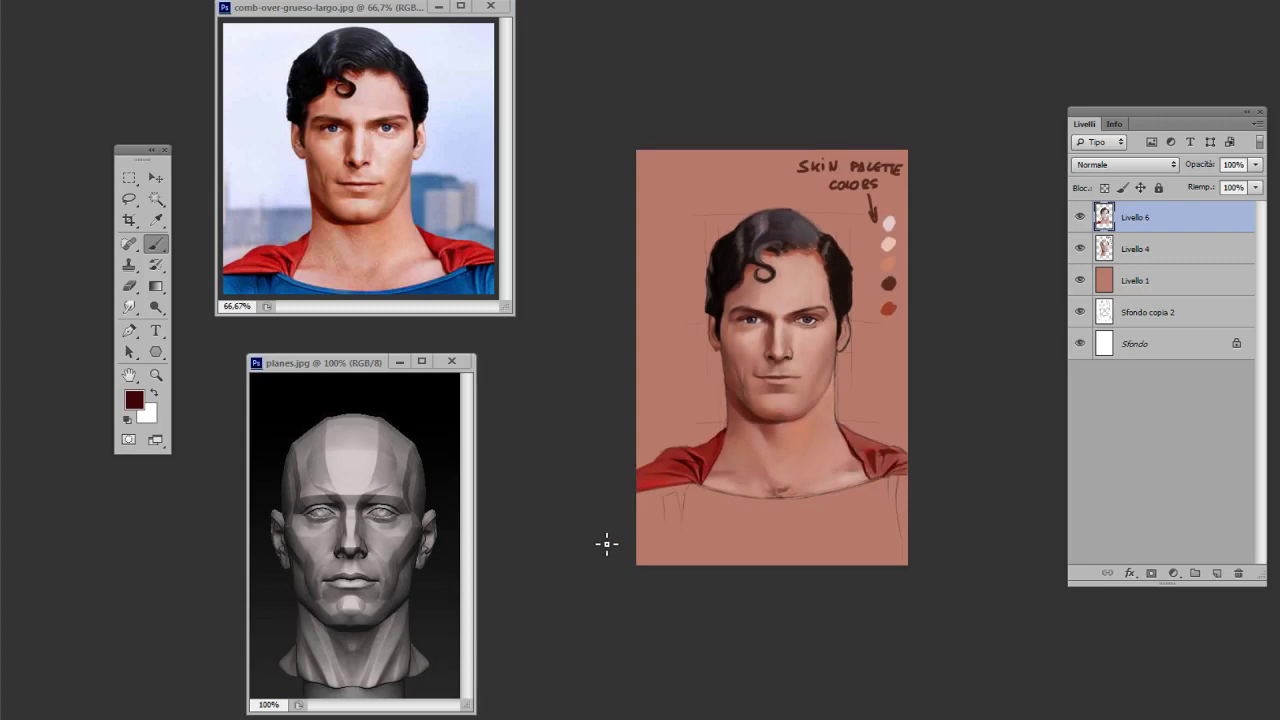
pyautogui.hotkey('ctrl', '+')
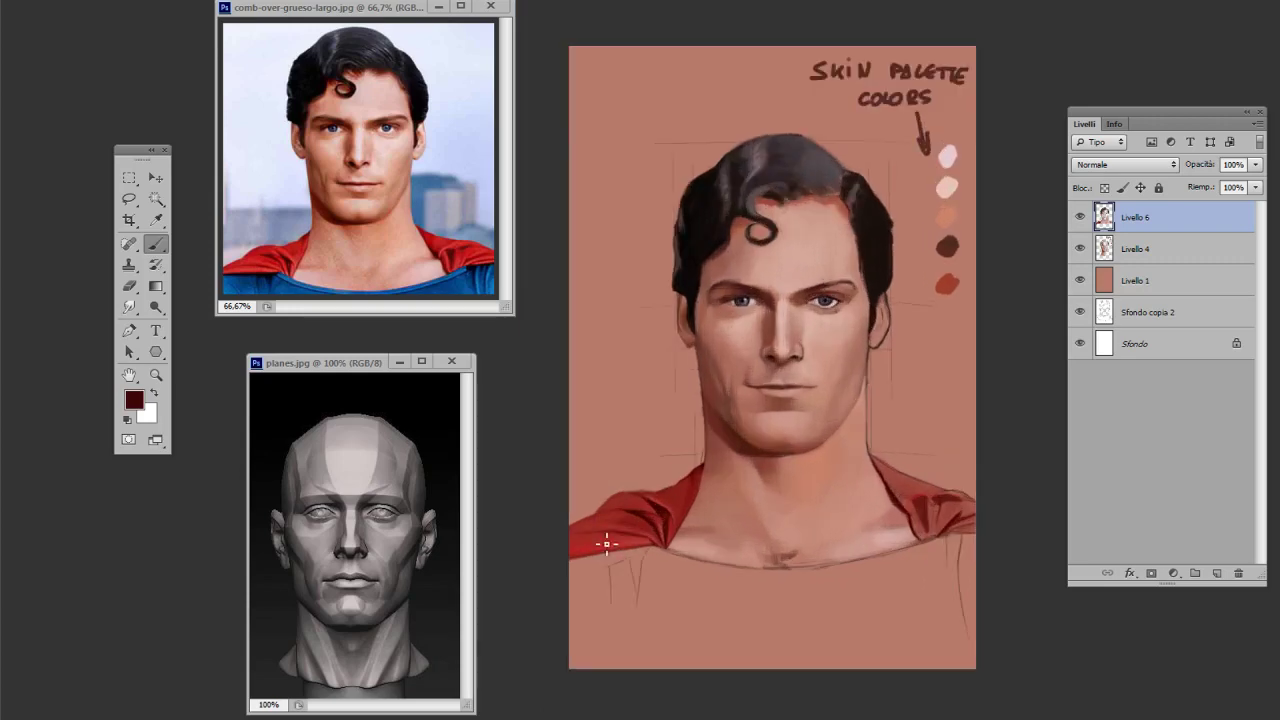
pyautogui.keyDown('alt'); pyautogui.click(667, 500); pyautogui.keyUp('alt')
pyautogui.rightClick(645, 472)
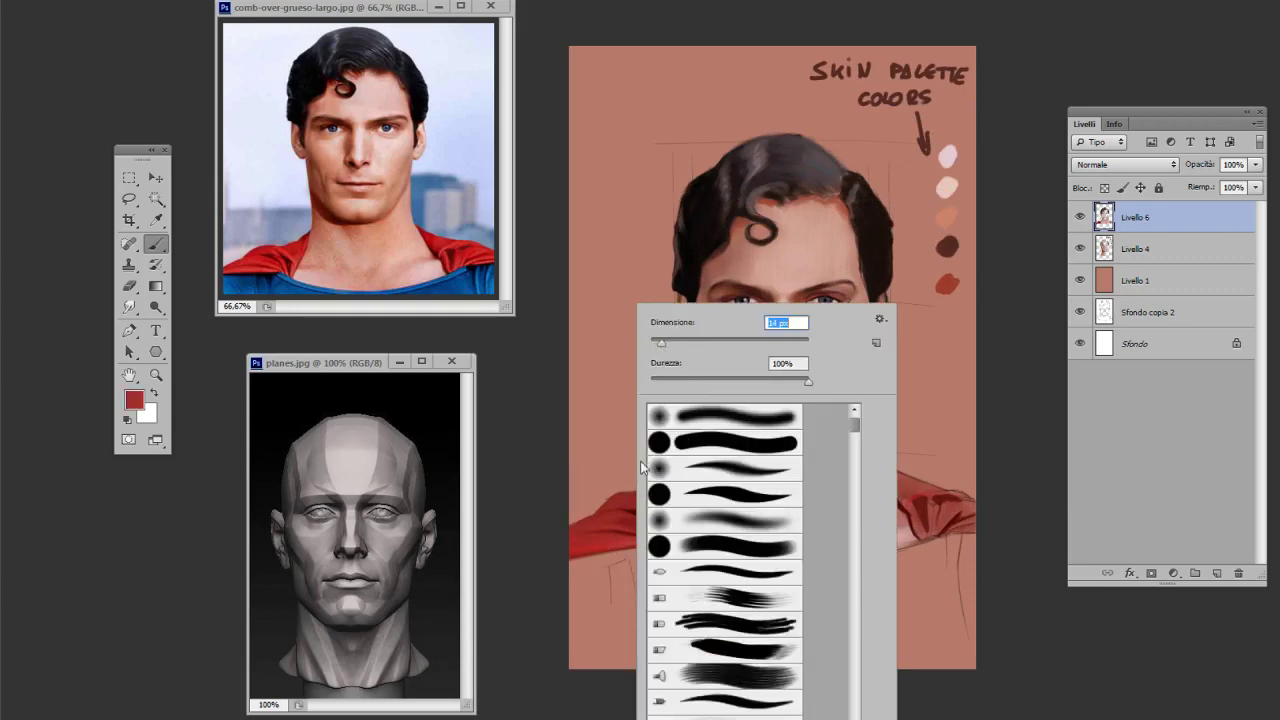
pyautogui.press('Return')
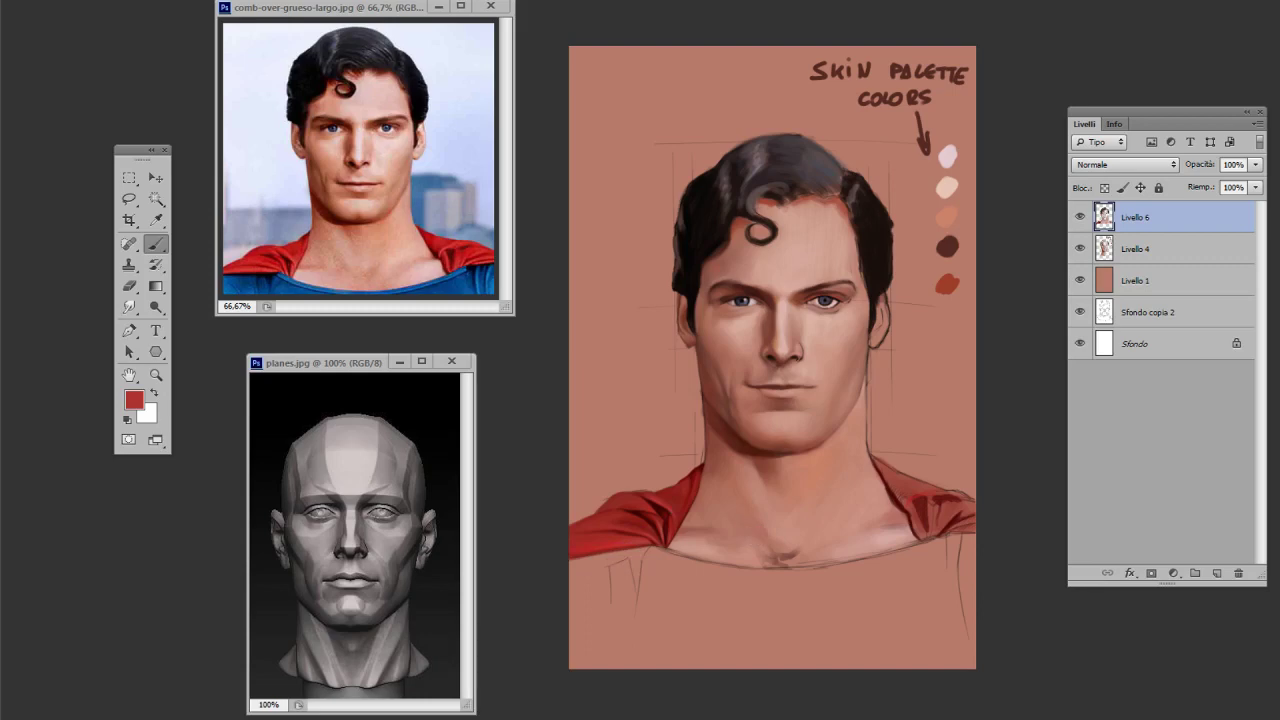
# - Blend the lower edge of the left shoulder cape with sampled bright and dark reds
pyautogui.keyDown('alt'); pyautogui.click(664, 500); pyautogui.keyUp('alt')
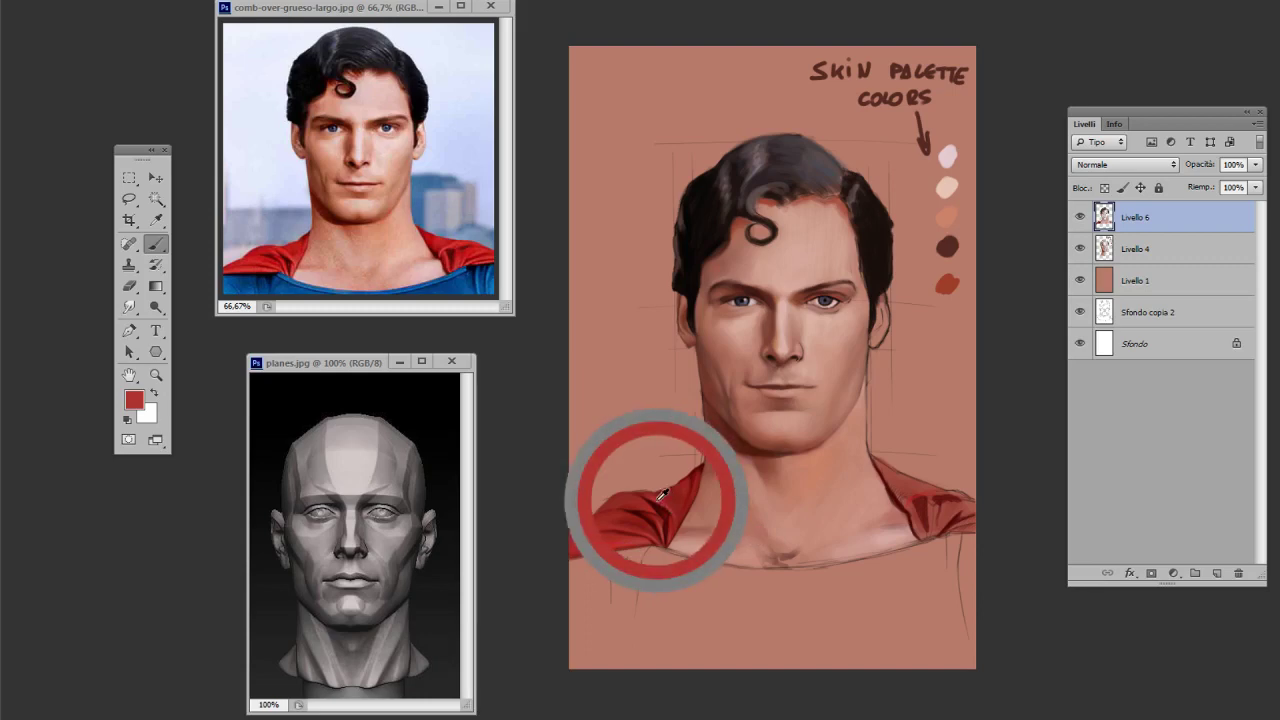
pyautogui.keyDown('alt'); pyautogui.click(647, 540); pyautogui.keyUp('alt')
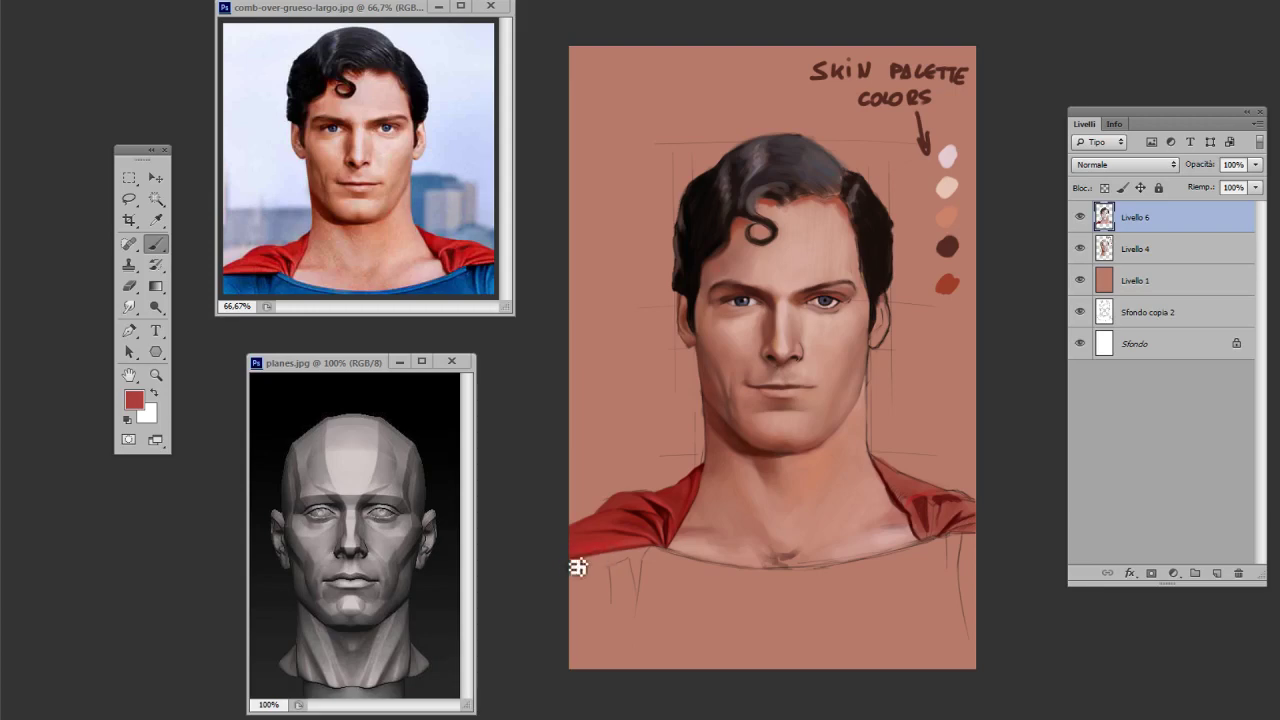
pyautogui.keyDown('alt'); pyautogui.click(600, 560); pyautogui.keyUp('alt')
pyautogui.keyDown('alt'); pyautogui.click(614, 529); pyautogui.keyUp('alt')
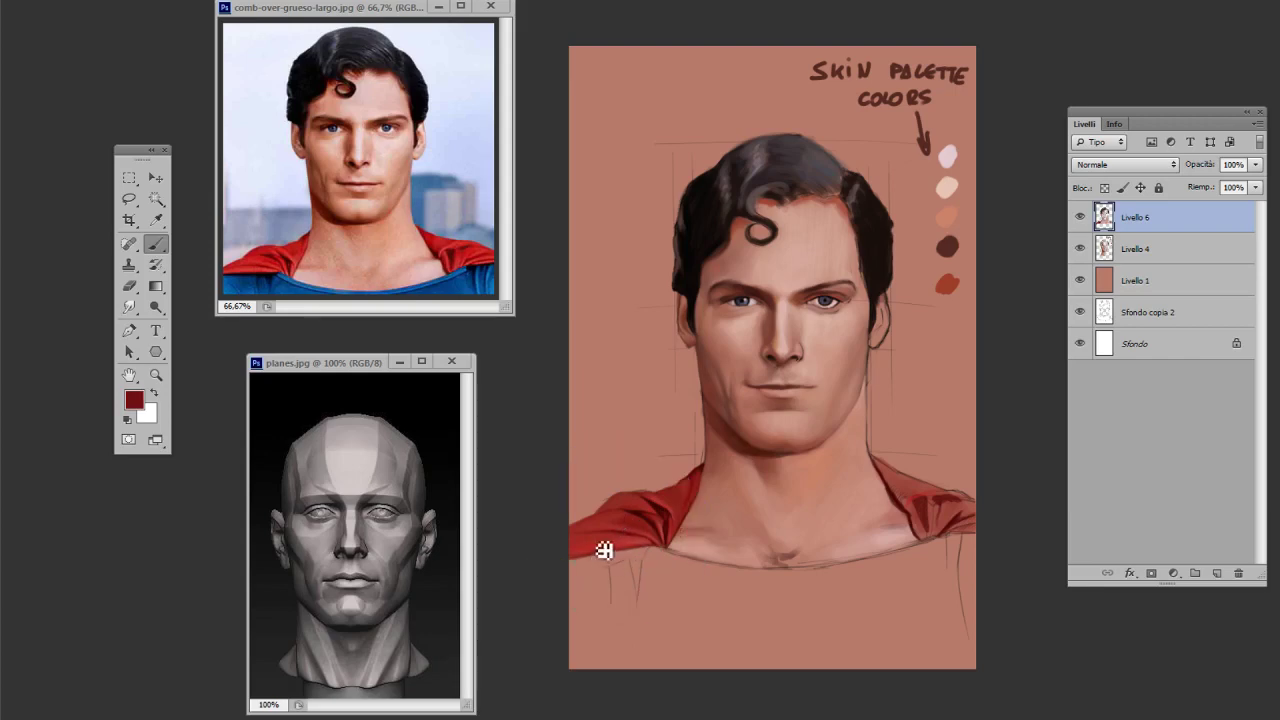